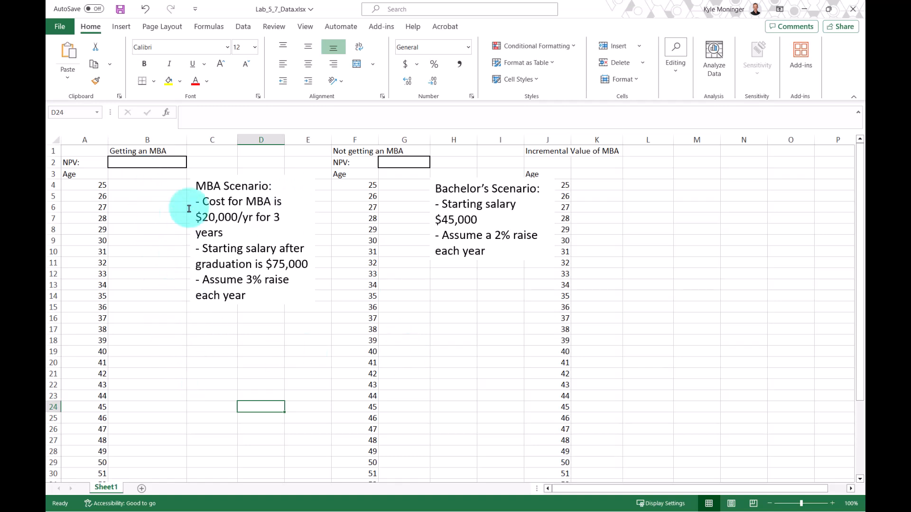
Enter the MBA cost of -20000 for ages 25 to 27 in B4:B6.
{"action": "left_click", "coordinate": [184, 148]}
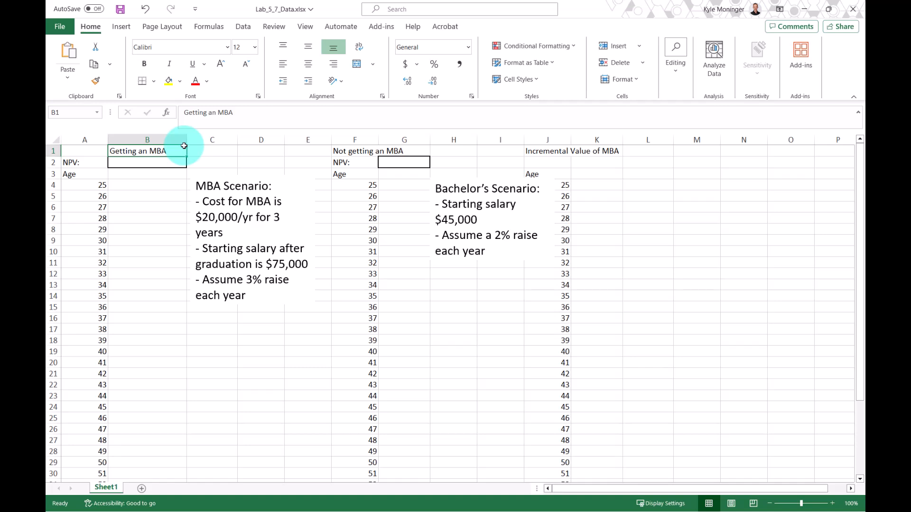
{"action": "left_click", "coordinate": [137, 188]}
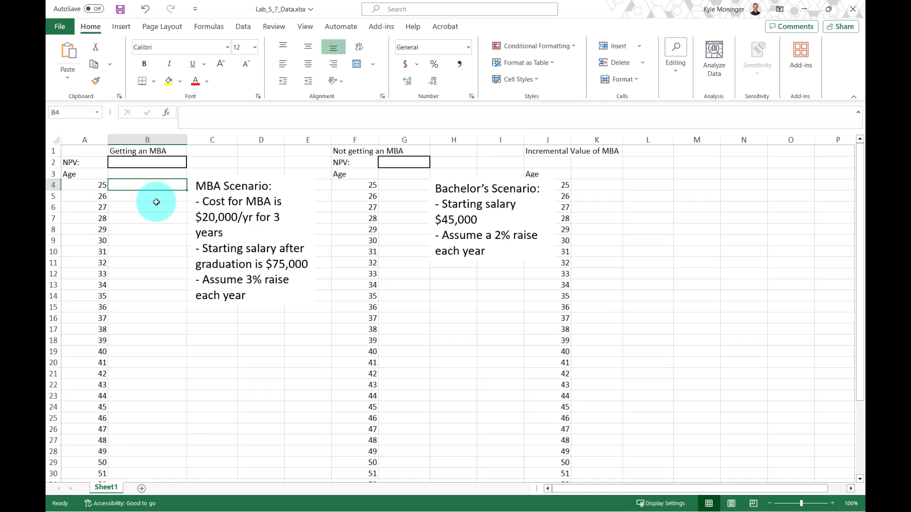
{"action": "type", "text": "-20000"}
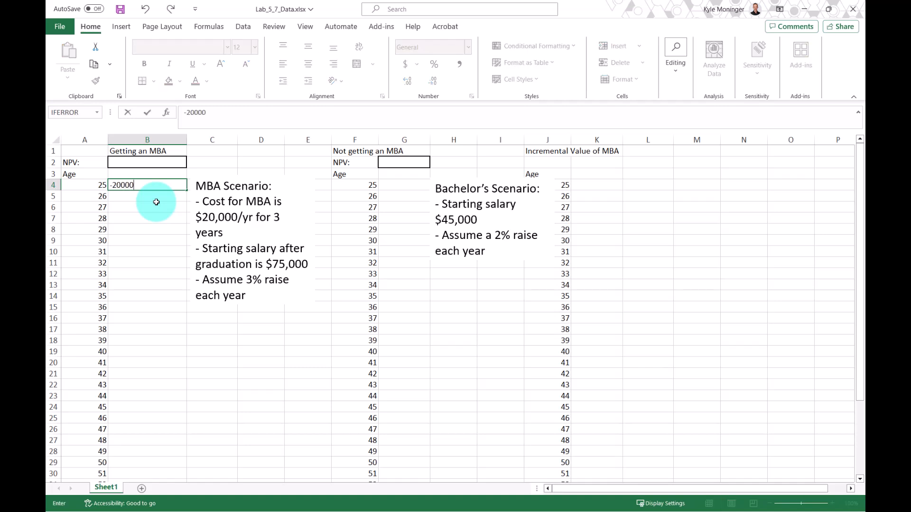
{"action": "key", "text": "ctrl+Return"}
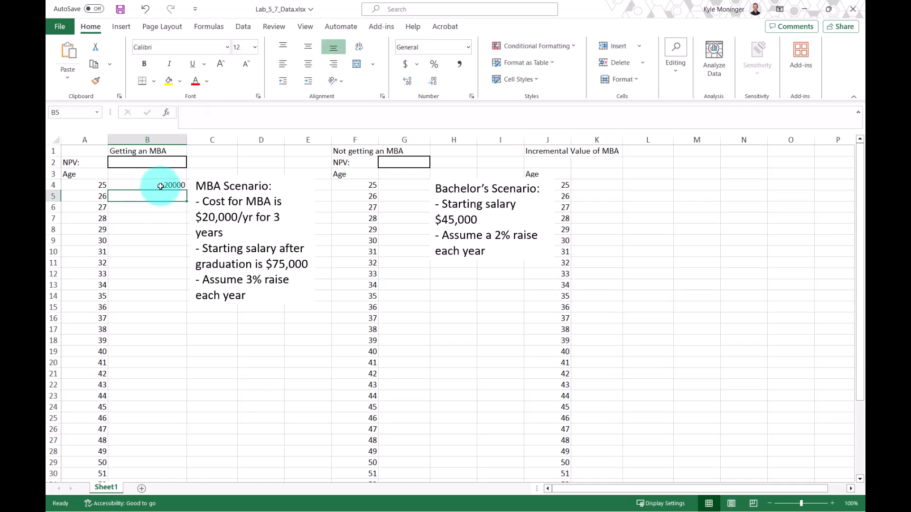
{"action": "key", "text": "ctrl+c"}
{"action": "left_click", "coordinate": [153, 196]}
{"action": "key", "text": "ctrl+v"}
{"action": "left_click", "coordinate": [148, 207]}
{"action": "key", "text": "ctrl+v"}
{"action": "left_click", "coordinate": [148, 219]}
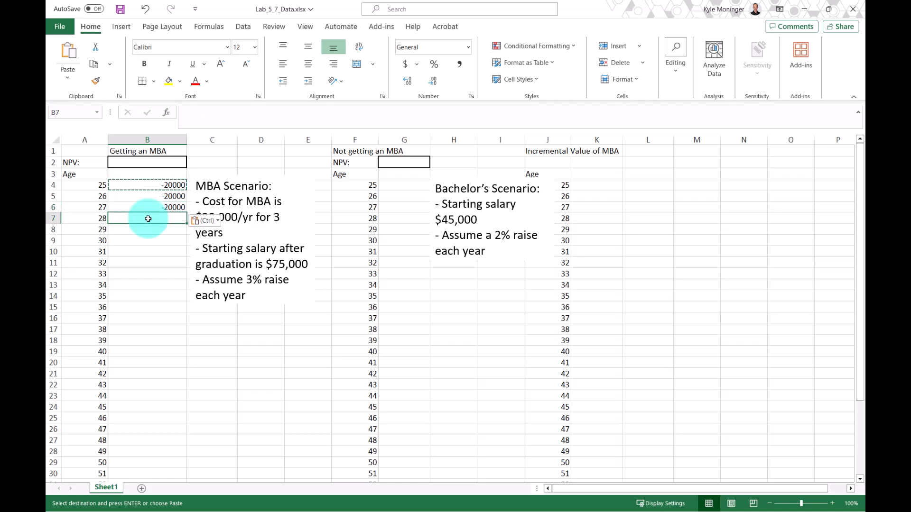
Enter the post-graduation starting salary of 75000 in B7.
{"action": "left_click", "coordinate": [266, 370]}
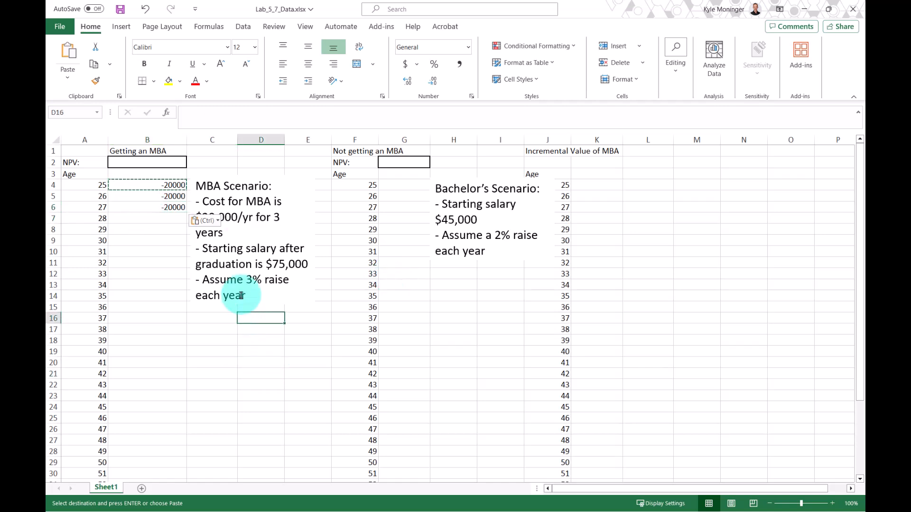
{"action": "left_click", "coordinate": [256, 299]}
{"action": "left_click", "coordinate": [134, 240]}
{"action": "left_click", "coordinate": [145, 217]}
{"action": "key", "text": "Escape"}
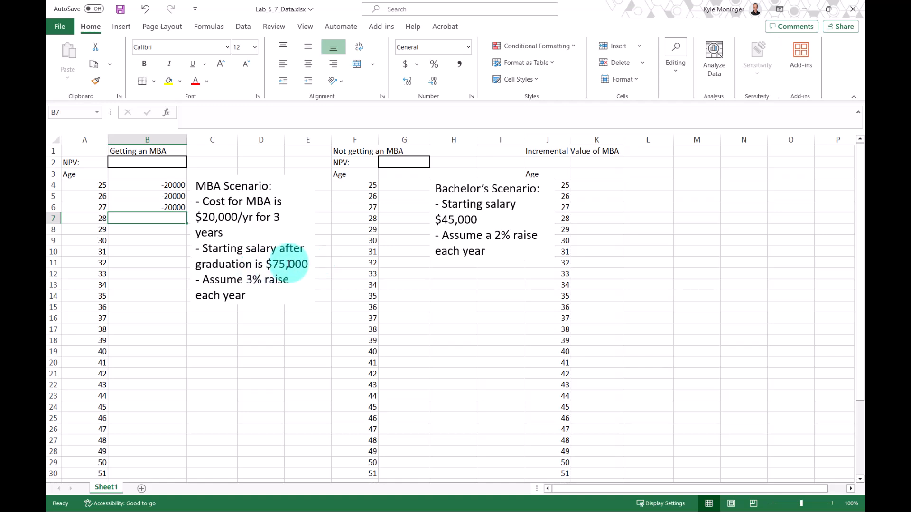
{"action": "type", "text": "75000"}
{"action": "key", "text": "Return"}
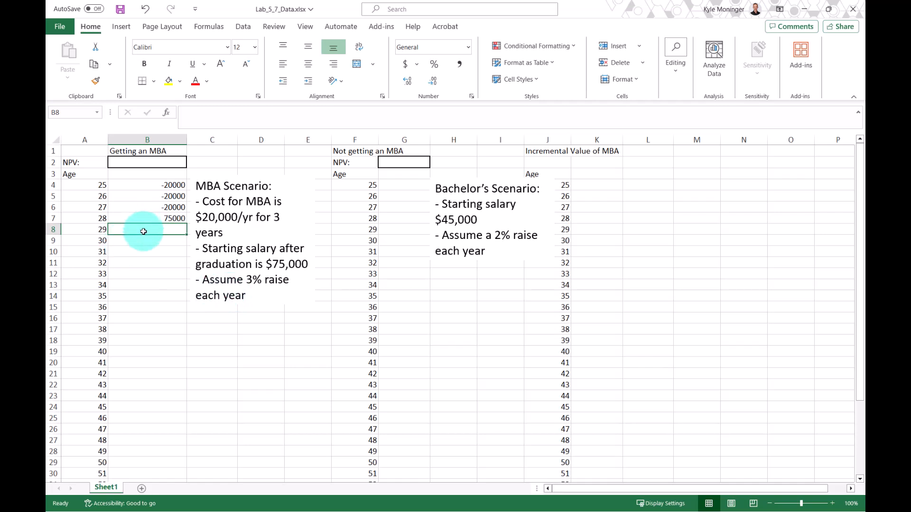
Enter the formula =B7*(1.03) in B8 and fill it down to B39.
{"action": "type", "text": "="}
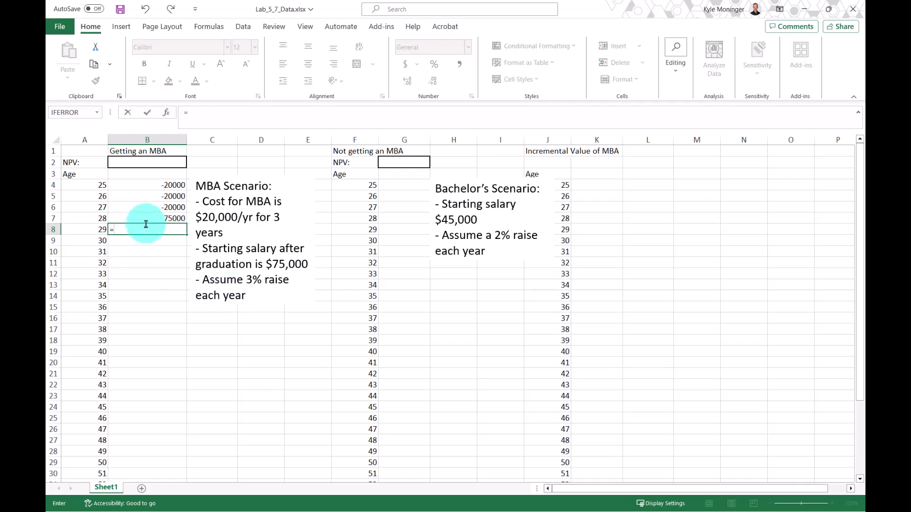
{"action": "left_click", "coordinate": [147, 215]}
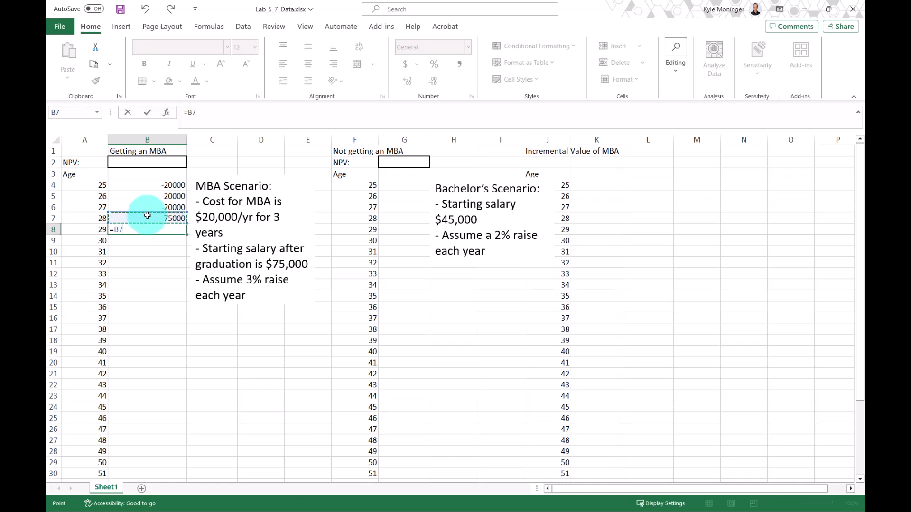
{"action": "type", "text": "*(1.03)"}
{"action": "key", "text": "Return"}
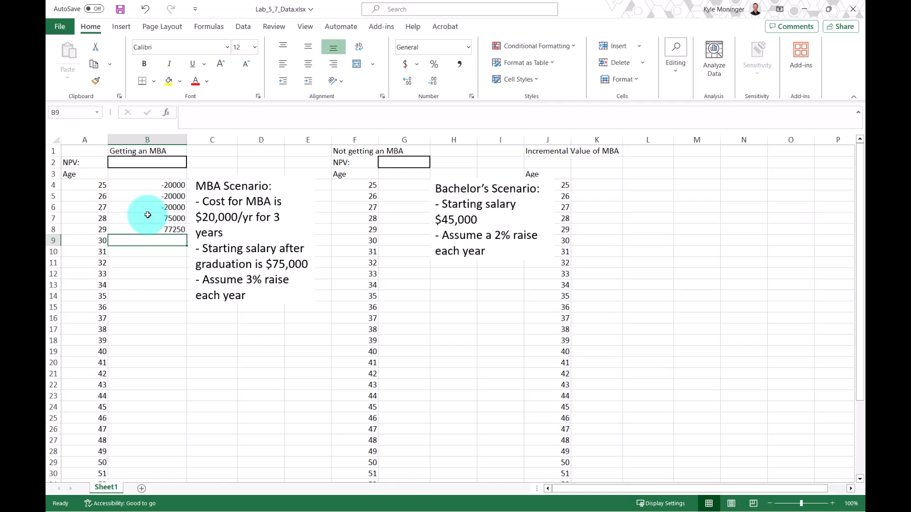
{"action": "left_click", "coordinate": [154, 229]}
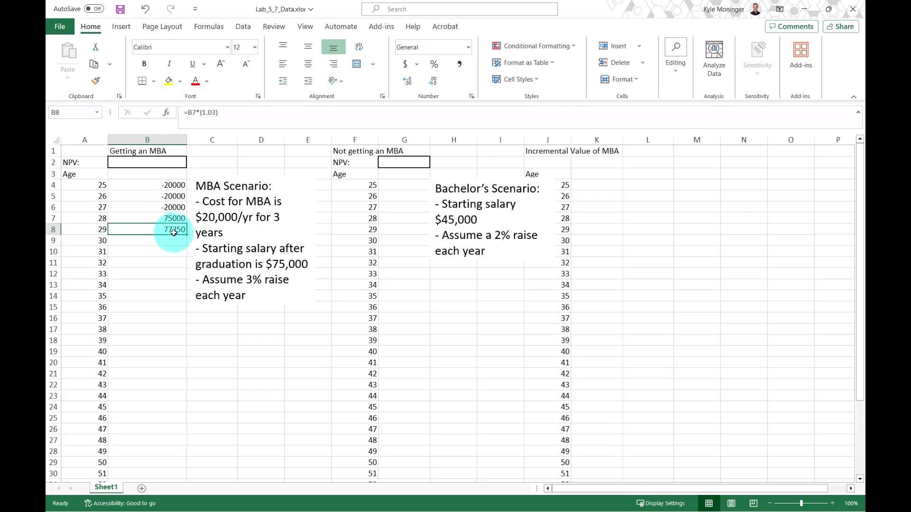
{"action": "left_click_drag", "start_coordinate": [187, 234], "coordinate": [152, 477]}
{"action": "scroll", "coordinate": [153, 291], "scroll_direction": "down", "scroll_amount": 7}
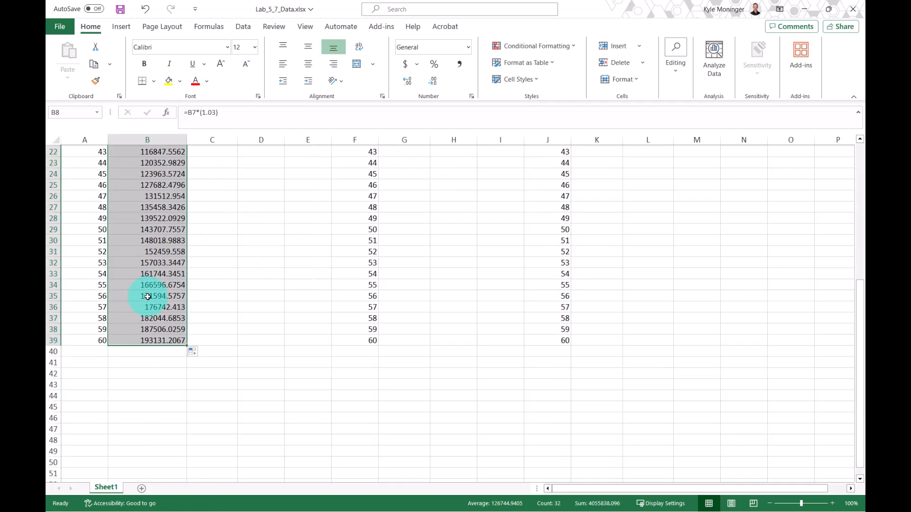
Apply the Accounting number format to the MBA cash flows in B4:B39.
{"action": "left_click", "coordinate": [86, 340]}
{"action": "left_click", "coordinate": [144, 340]}
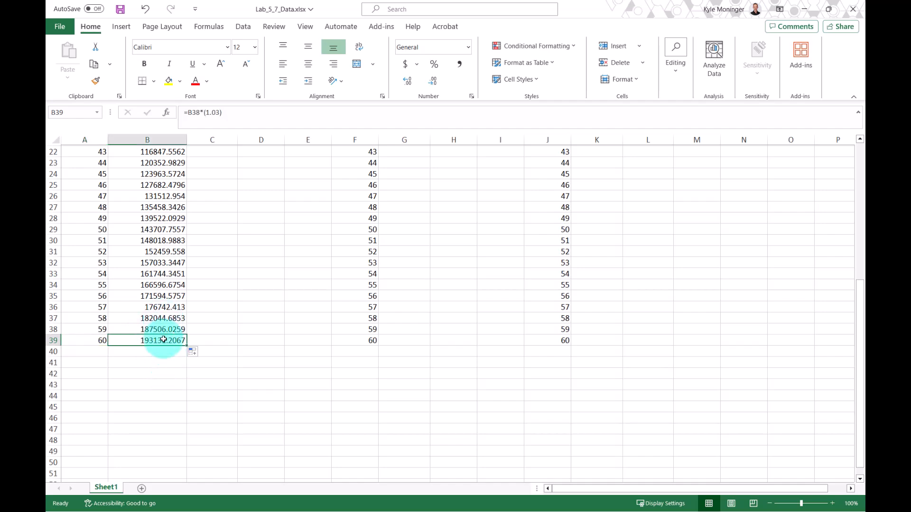
{"action": "left_click_drag", "start_coordinate": [164, 334], "coordinate": [156, 176]}
{"action": "left_click", "coordinate": [405, 64]}
{"action": "scroll", "coordinate": [285, 227], "scroll_direction": "up", "scroll_amount": 1}
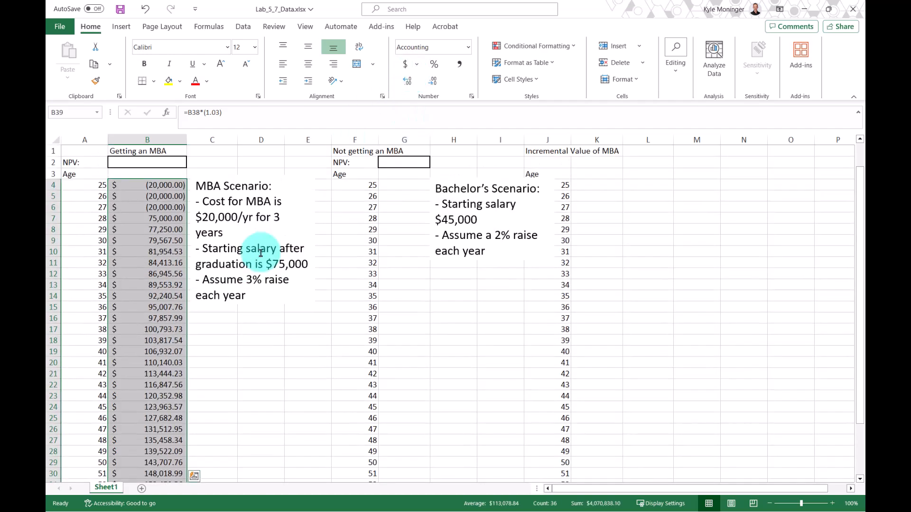
{"action": "left_click", "coordinate": [164, 295]}
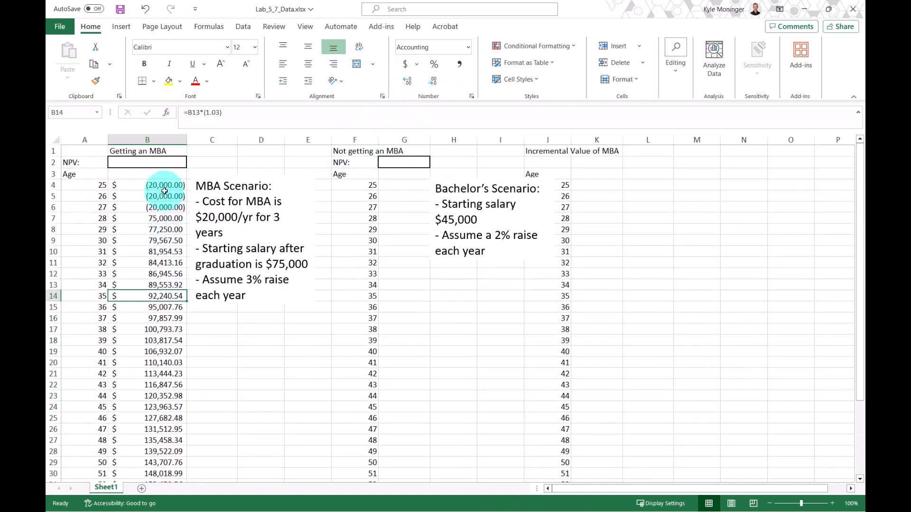
{"action": "left_click_drag", "start_coordinate": [164, 185], "coordinate": [156, 311]}
{"action": "left_click", "coordinate": [90, 185]}
{"action": "scroll", "coordinate": [104, 261], "scroll_direction": "down", "scroll_amount": 5}
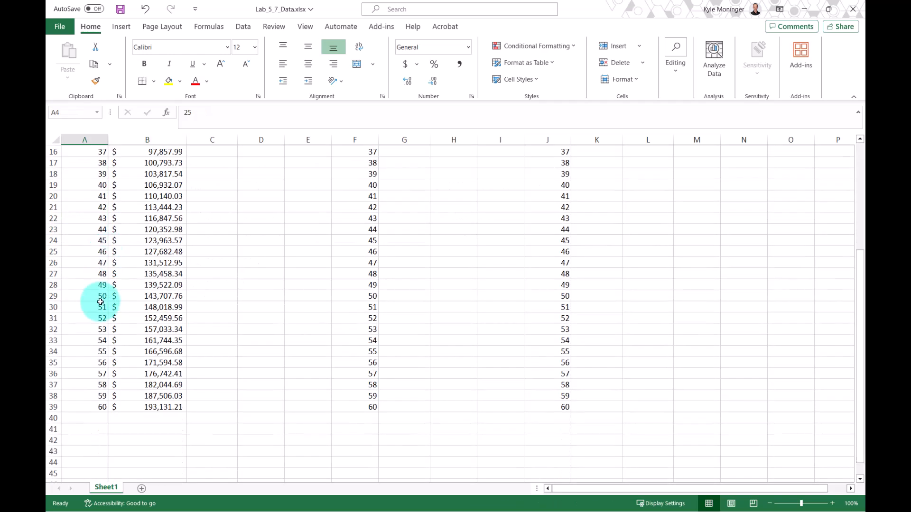
{"action": "scroll", "coordinate": [174, 380], "scroll_direction": "up", "scroll_amount": 5}
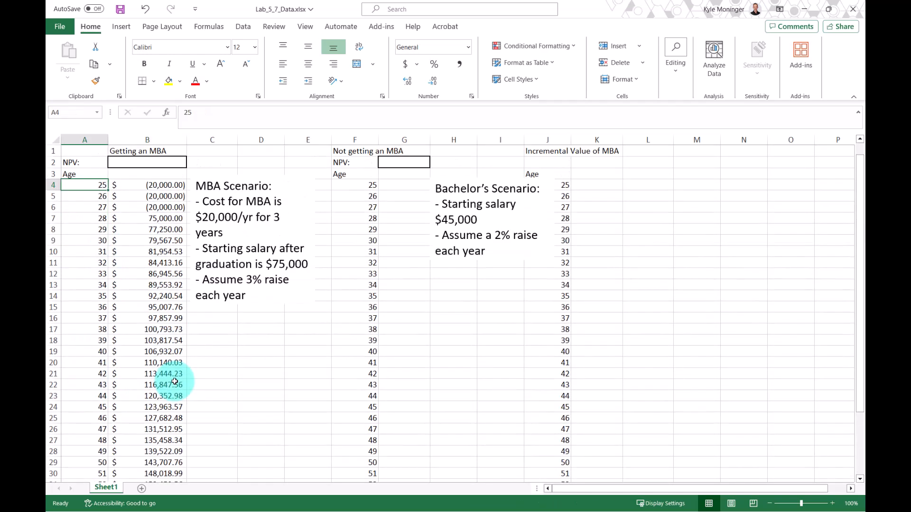
Calculate the MBA NPV in B2 with =NPV(0.09,B4:B39).
{"action": "left_click", "coordinate": [170, 164]}
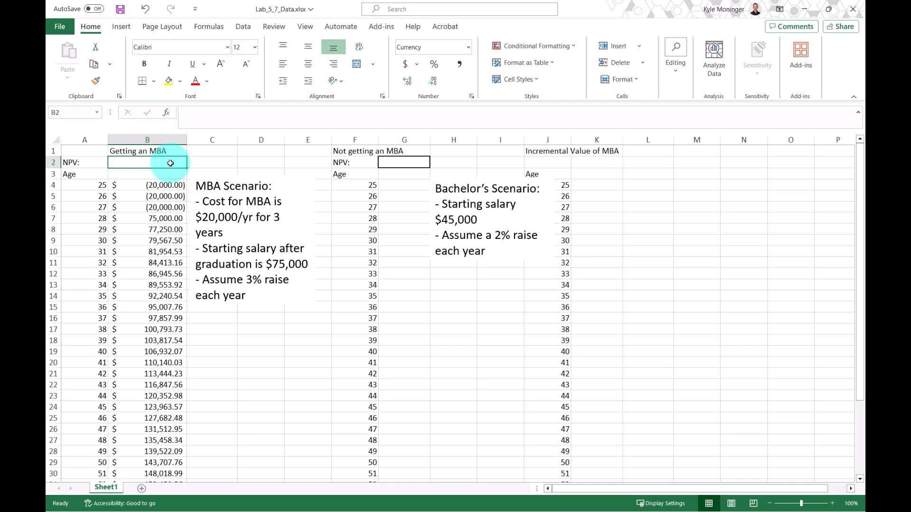
{"action": "type", "text": "="}
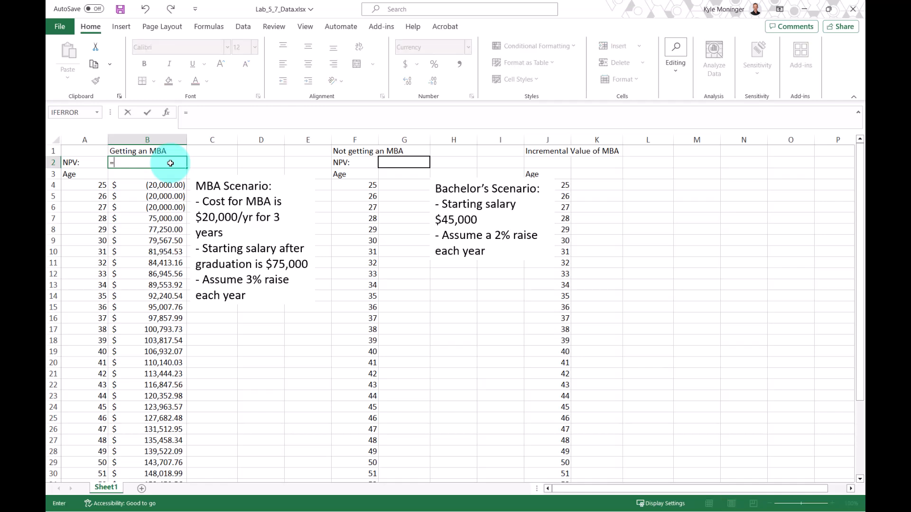
{"action": "type", "text": "npv"}
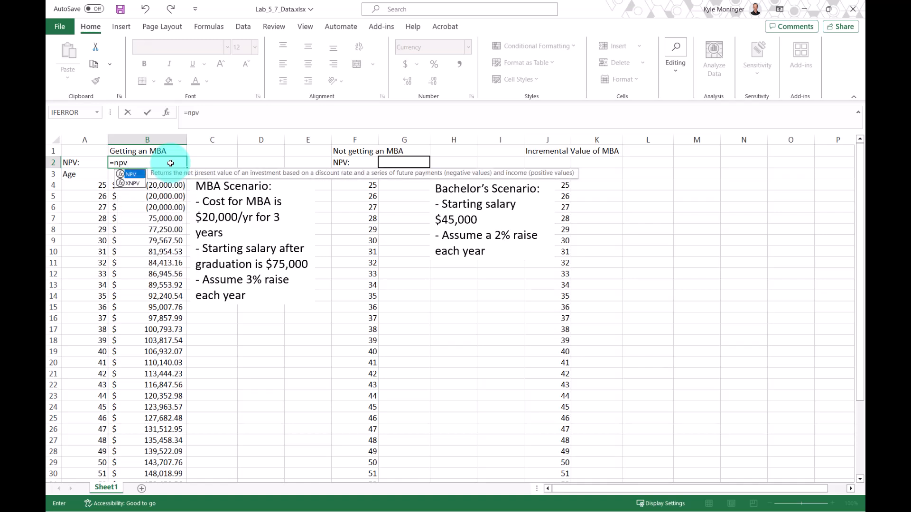
{"action": "double_click", "coordinate": [124, 174]}
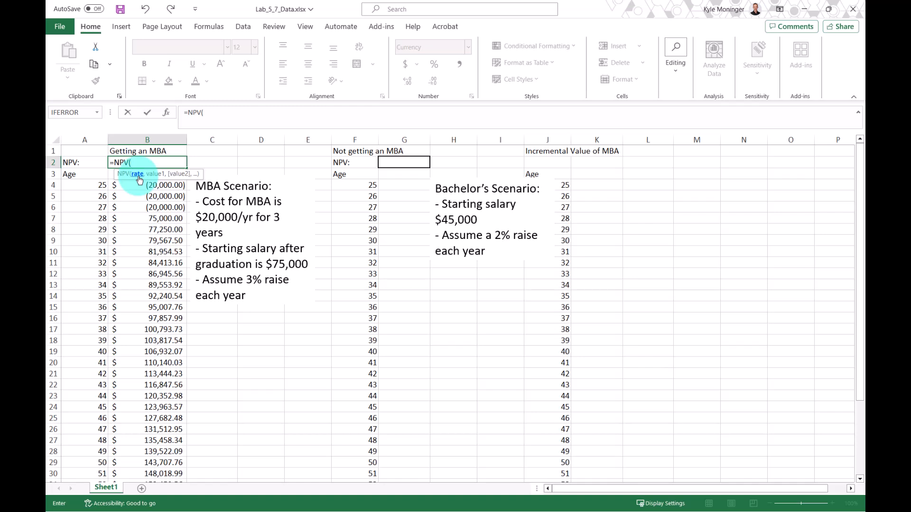
{"action": "type", "text": "0.09,"}
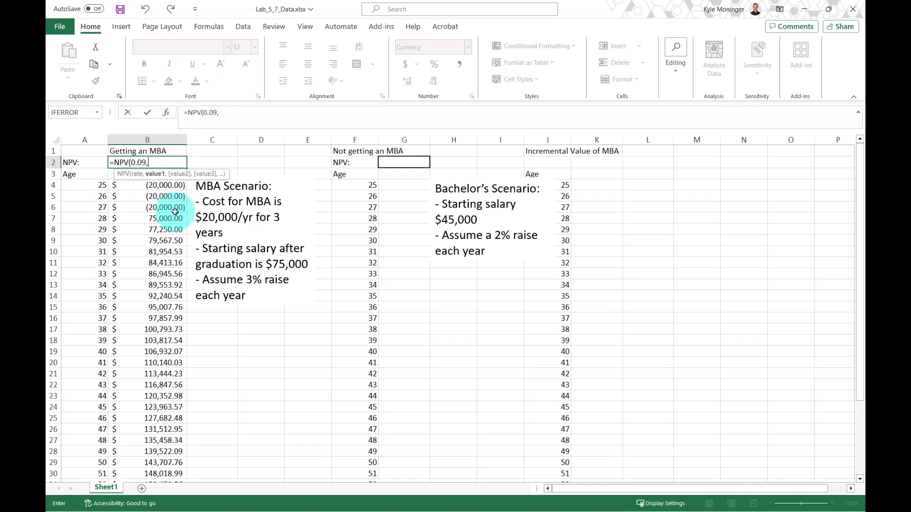
{"action": "left_click", "coordinate": [142, 187]}
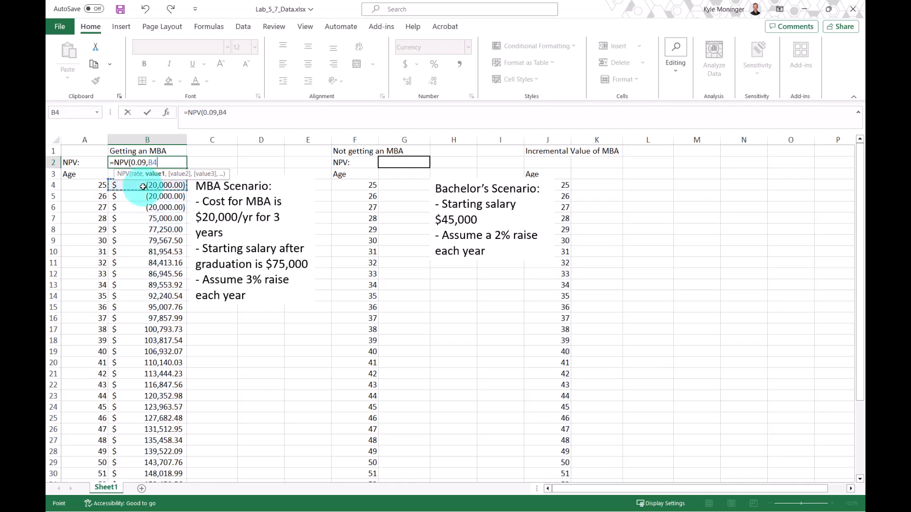
{"action": "left_click_drag", "start_coordinate": [143, 187], "coordinate": [158, 465]}
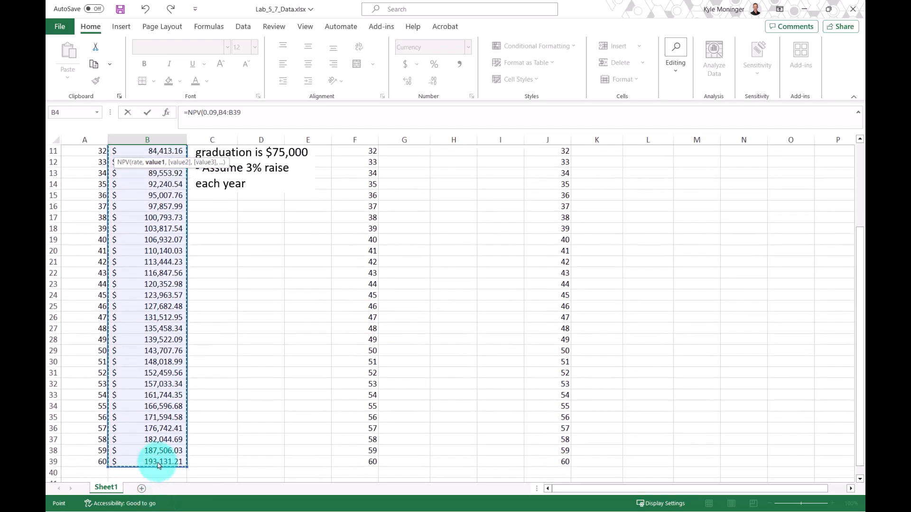
{"action": "key", "text": "Return"}
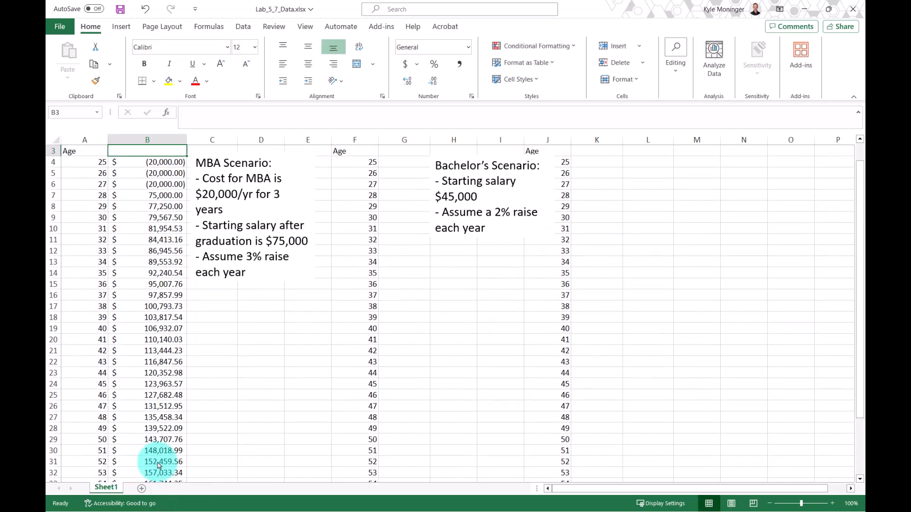
{"action": "left_click", "coordinate": [121, 160]}
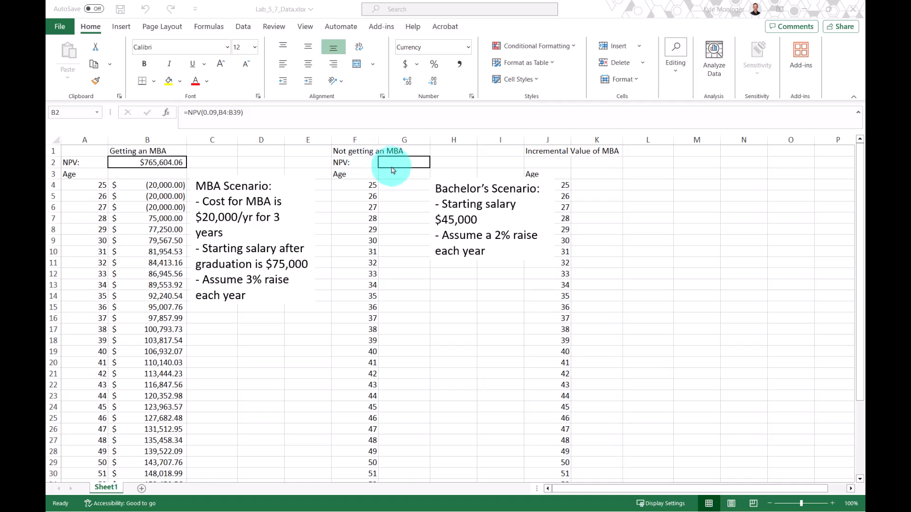
Enter the bachelor's starting salary of 45000 in G4.
{"action": "left_click", "coordinate": [392, 187]}
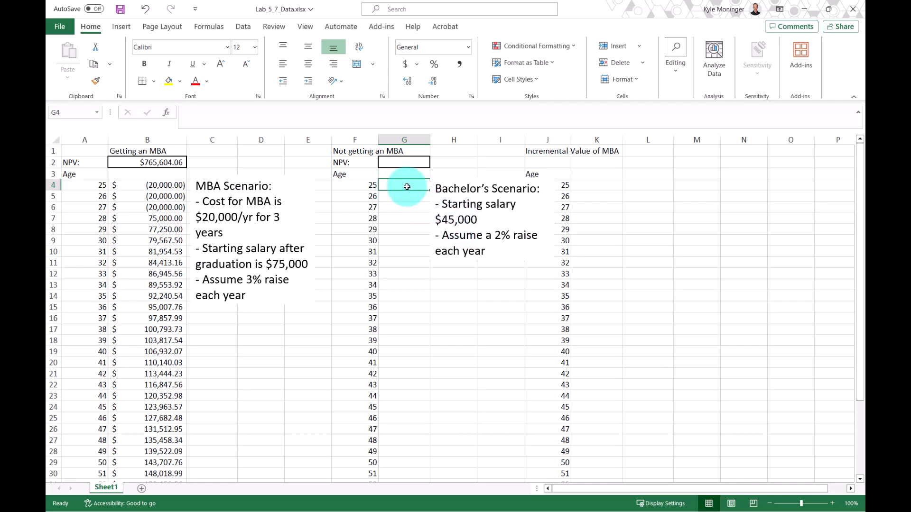
{"action": "type", "text": "45000"}
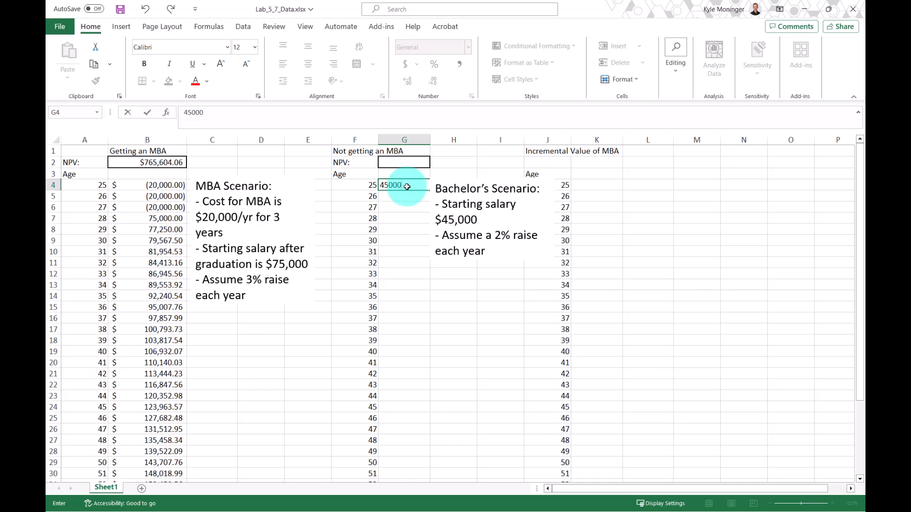
{"action": "key", "text": "Return"}
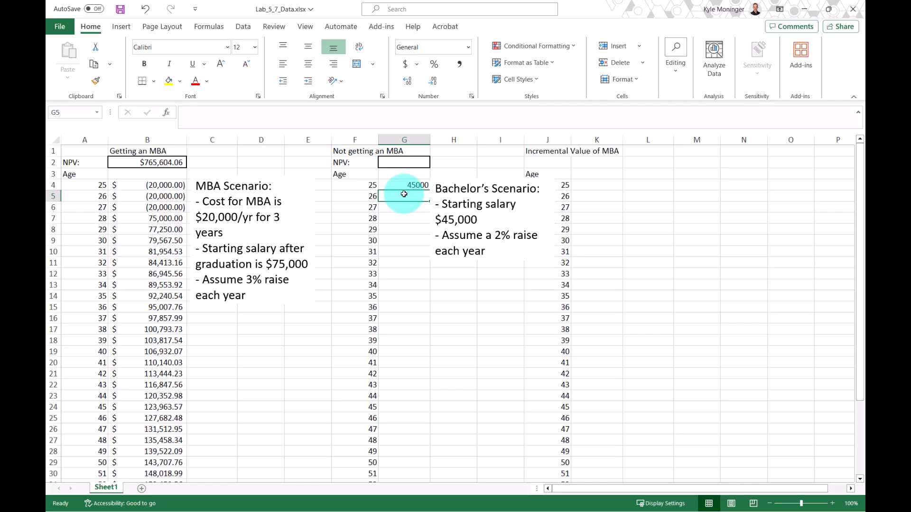
Enter the formula =G4*(1.02) in G5 and fill it down to G39.
{"action": "type", "text": "="}
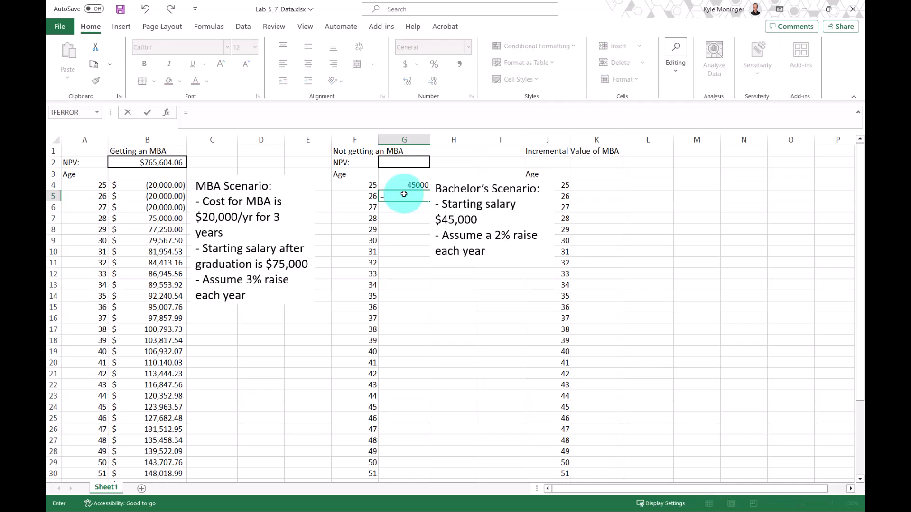
{"action": "left_click", "coordinate": [394, 186]}
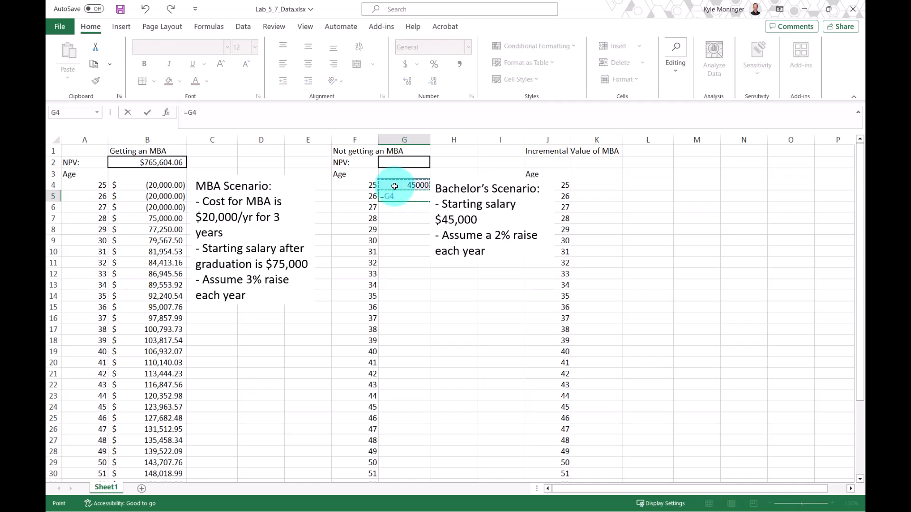
{"action": "type", "text": "*(1.02)"}
{"action": "key", "text": "Return"}
{"action": "left_click", "coordinate": [399, 196]}
{"action": "left_click_drag", "start_coordinate": [465, 204], "coordinate": [467, 178]}
{"action": "left_click", "coordinate": [401, 194]}
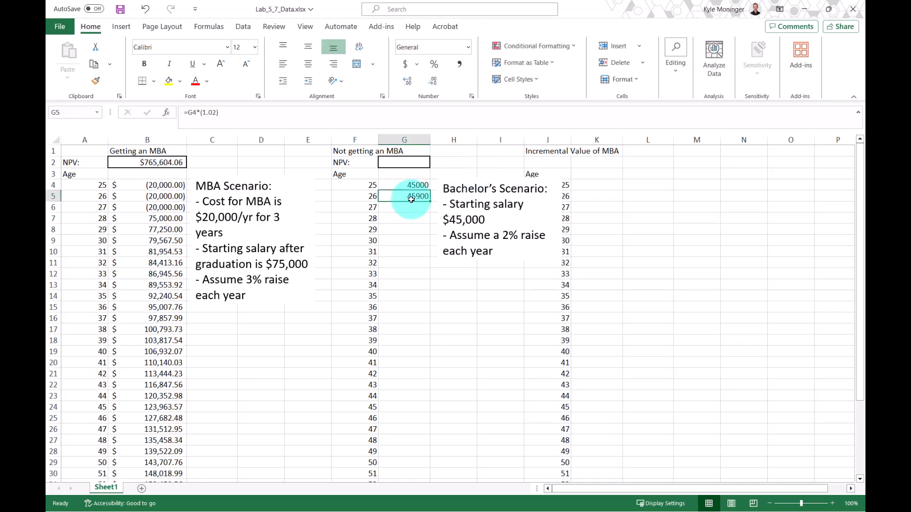
{"action": "double_click", "coordinate": [430, 201]}
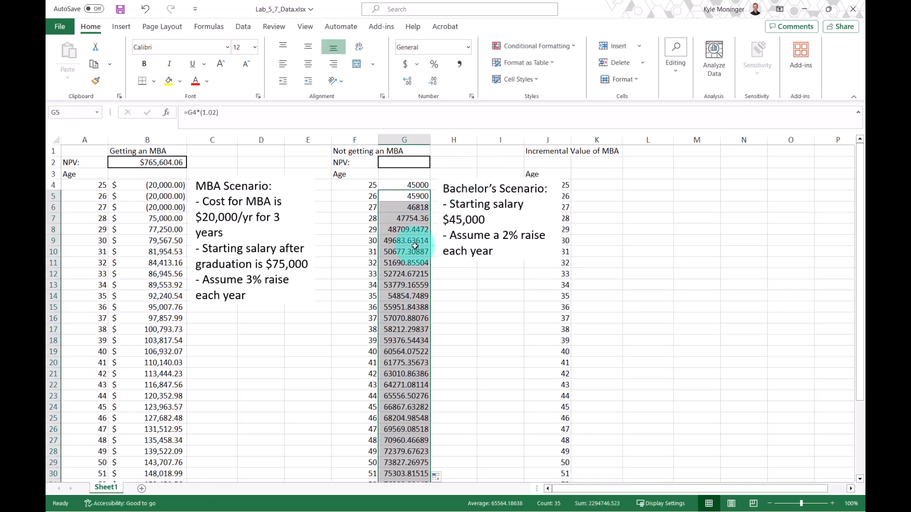
{"action": "scroll", "coordinate": [408, 237], "scroll_direction": "down", "scroll_amount": 6}
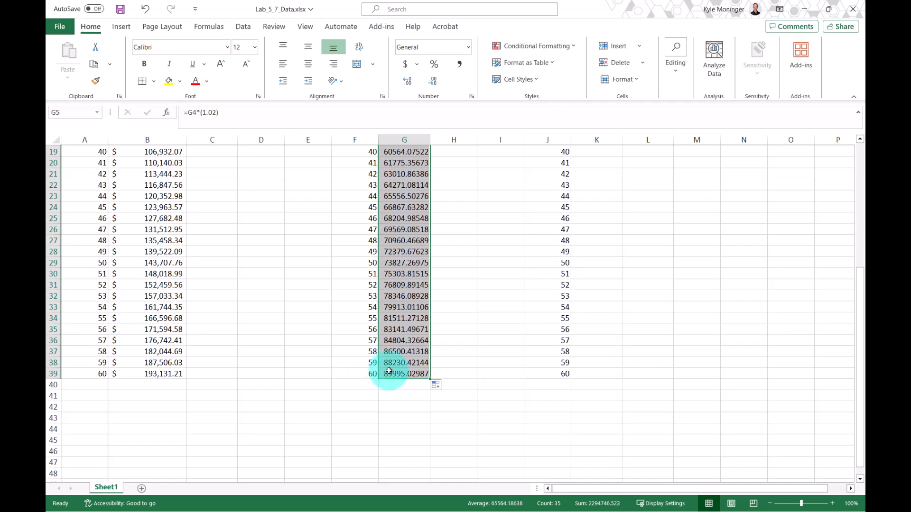
Apply the Accounting number format to the bachelor's cash flows in G4:G39.
{"action": "scroll", "coordinate": [413, 358], "scroll_direction": "up", "scroll_amount": 6}
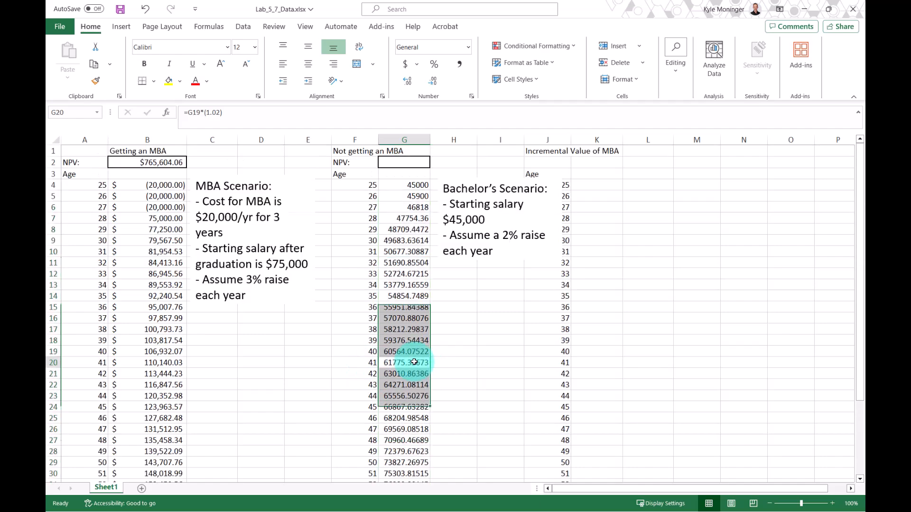
{"action": "left_click_drag", "start_coordinate": [412, 185], "coordinate": [404, 470]}
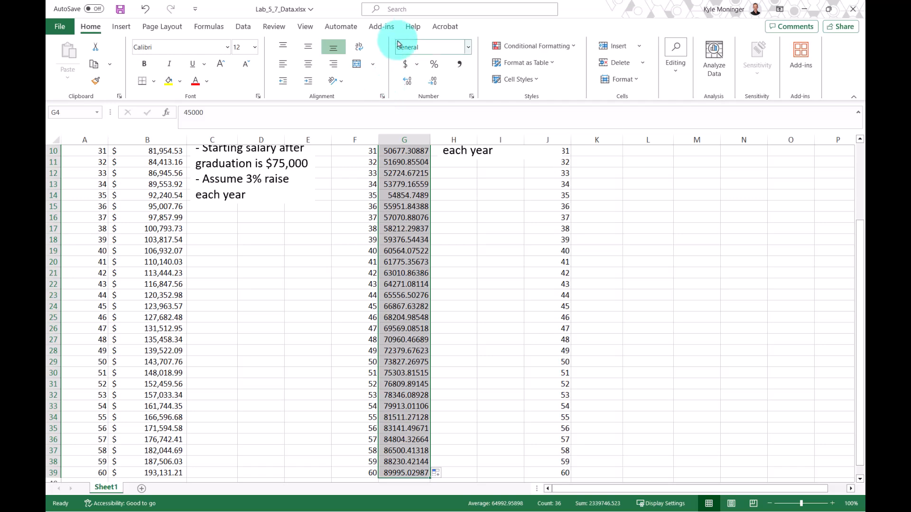
{"action": "left_click", "coordinate": [405, 63]}
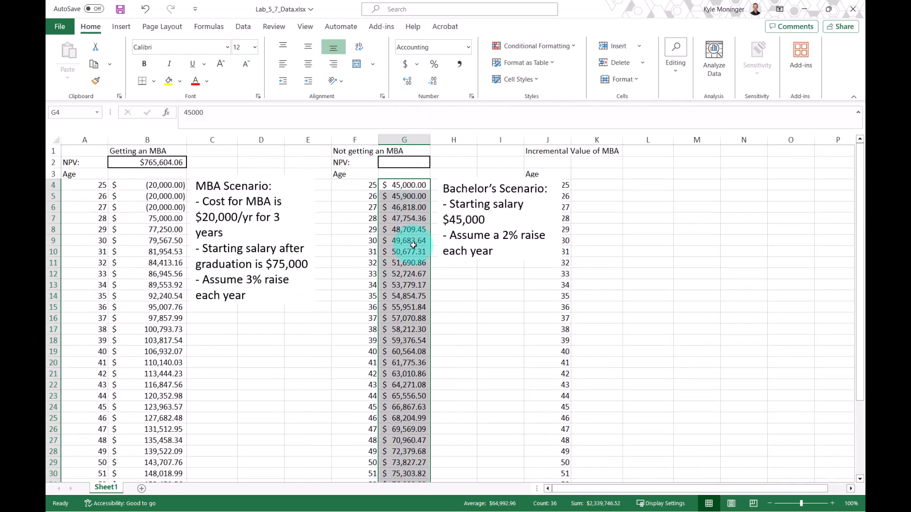
Calculate the bachelor's NPV in G2 with =NPV(0.09,G4:G39).
{"action": "left_click", "coordinate": [413, 246]}
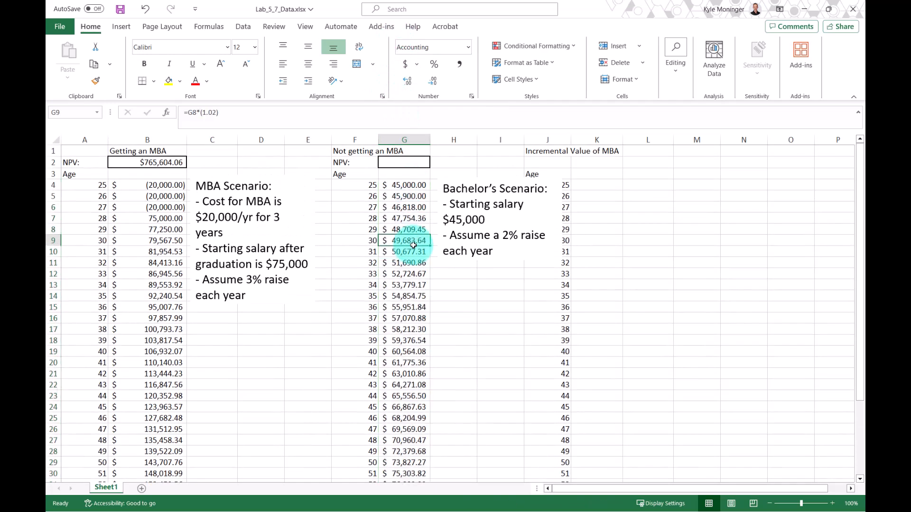
{"action": "left_click", "coordinate": [404, 162]}
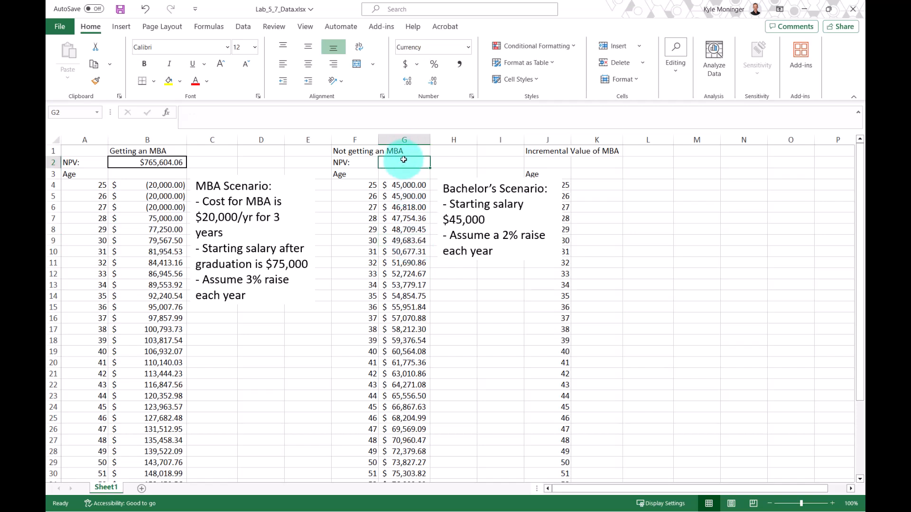
{"action": "type", "text": "="}
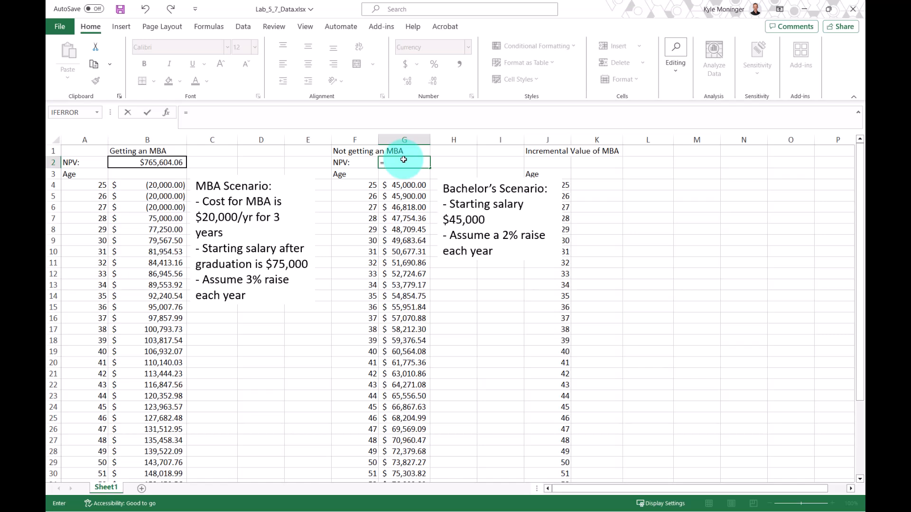
{"action": "type", "text": "npv"}
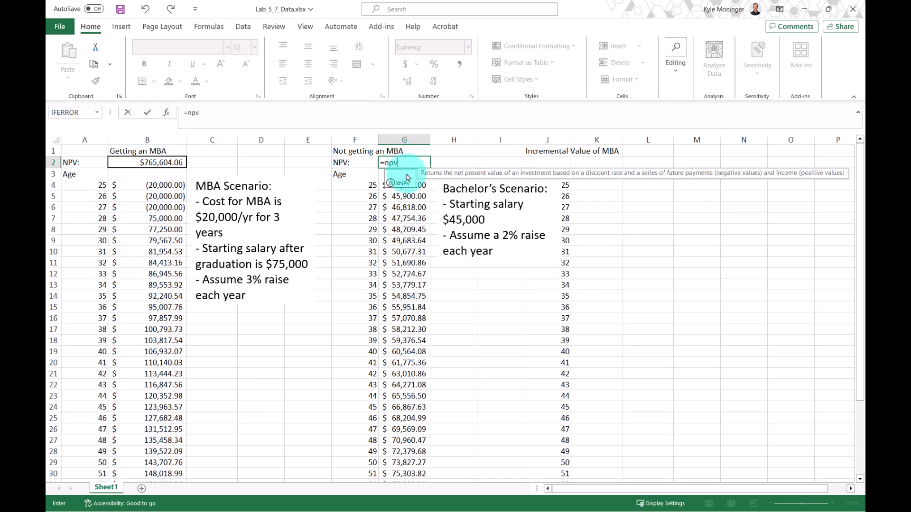
{"action": "double_click", "coordinate": [407, 175]}
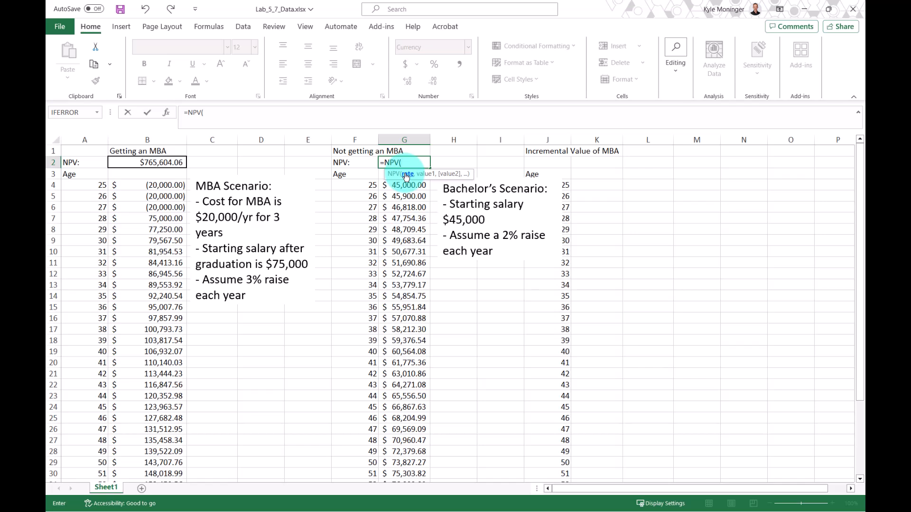
{"action": "type", "text": "0.09,"}
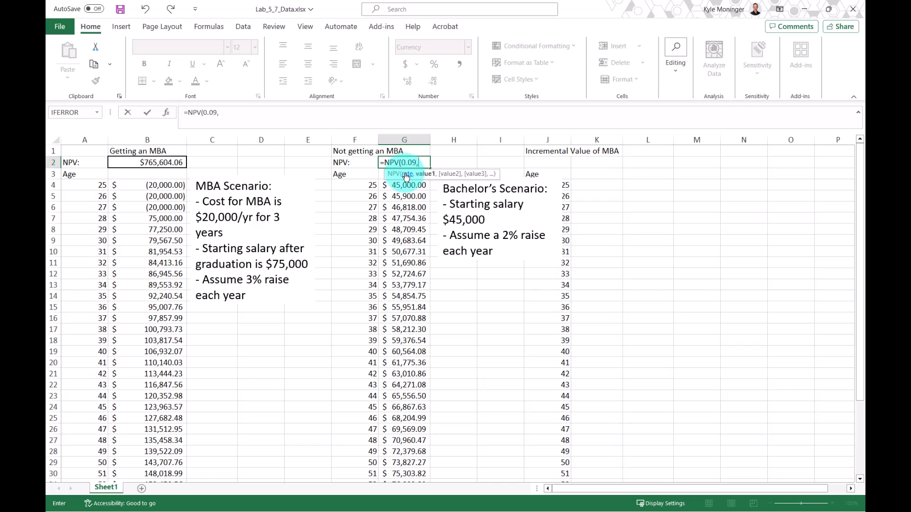
{"action": "left_click", "coordinate": [399, 185]}
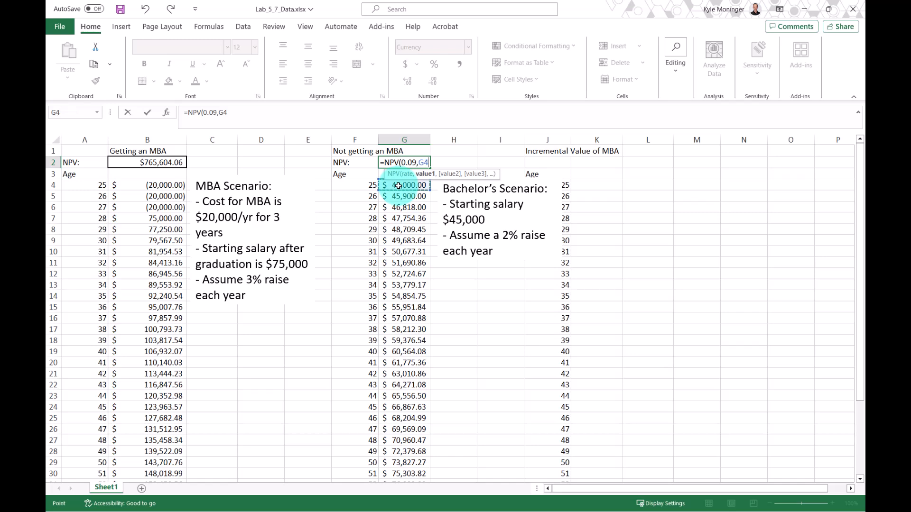
{"action": "key", "text": "ctrl+shift+Down"}
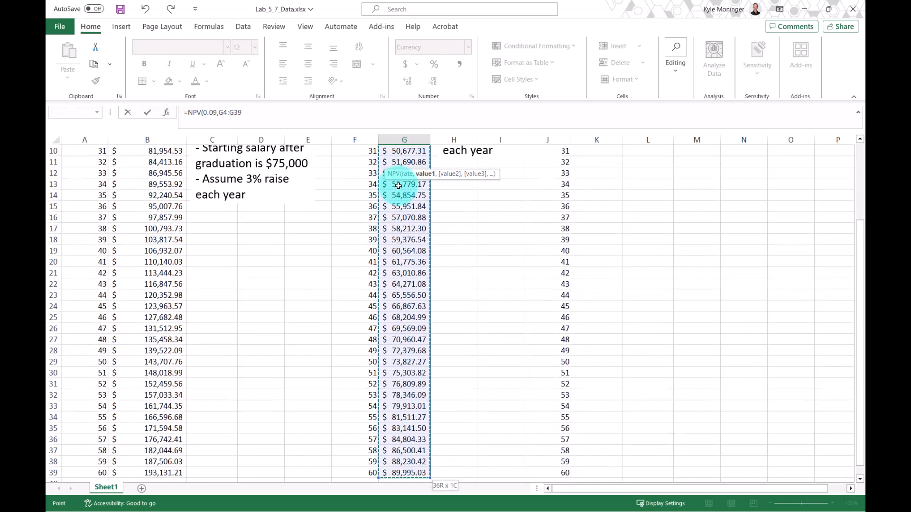
{"action": "key", "text": "ctrl+Return"}
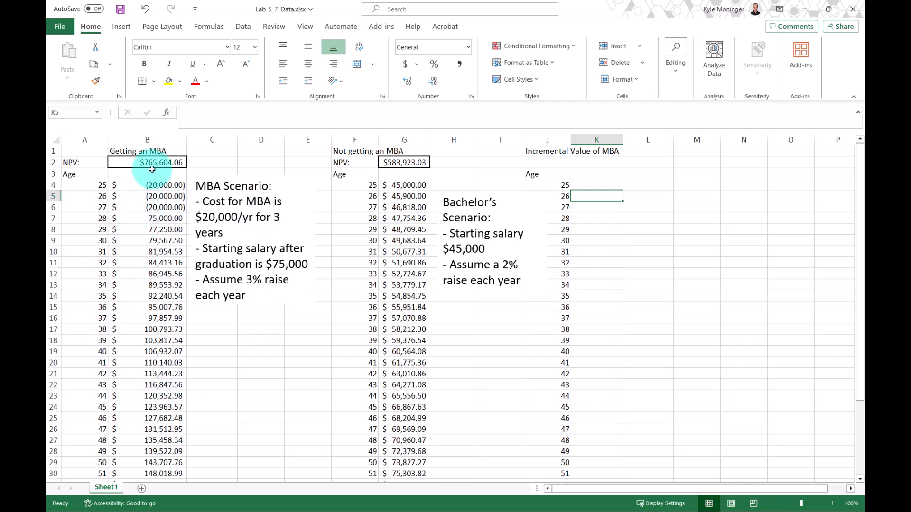
Enter the incremental value formula =B4-G4 in K4 and fill it down to K39.
{"action": "mouse_move", "coordinate": [158, 186]}
{"action": "left_mouse_down"}
{"action": "mouse_move", "coordinate": [150, 207]}
{"action": "mouse_move", "coordinate": [149, 190]}
{"action": "left_mouse_up"}
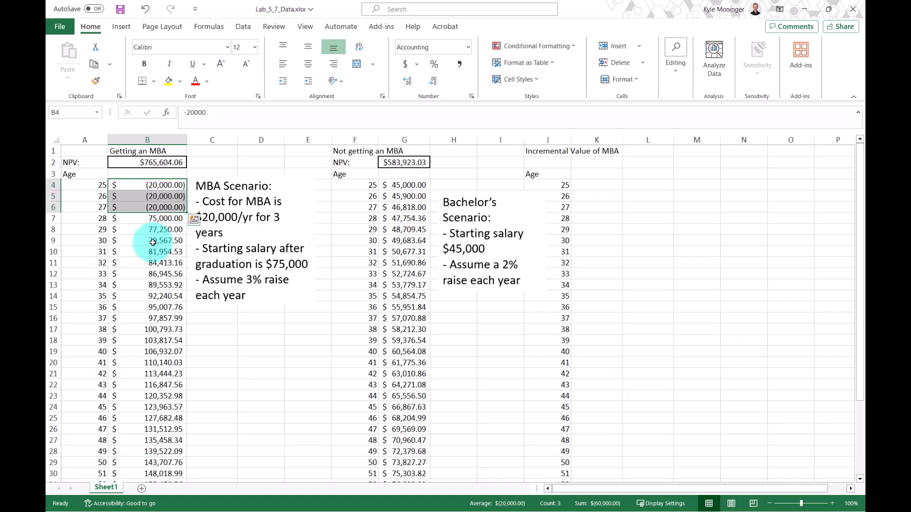
{"action": "left_click", "coordinate": [150, 164]}
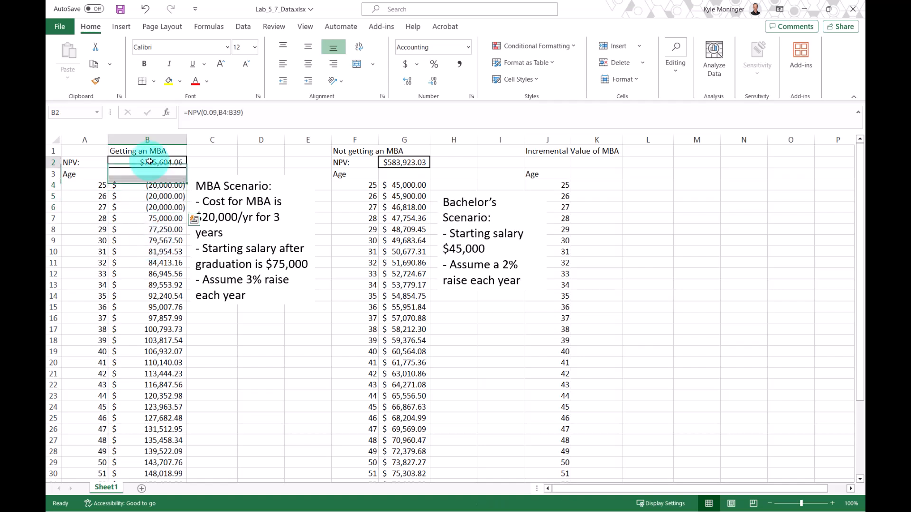
{"action": "left_click", "coordinate": [596, 187]}
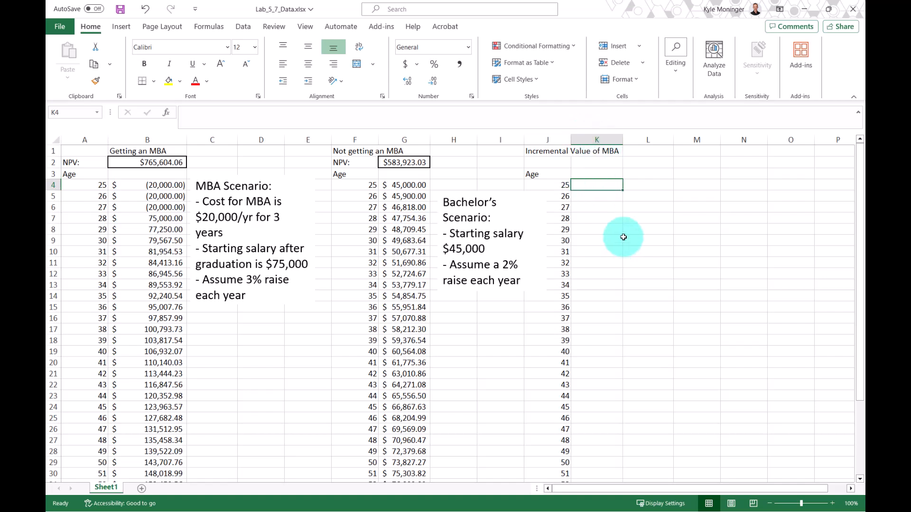
{"action": "type", "text": "="}
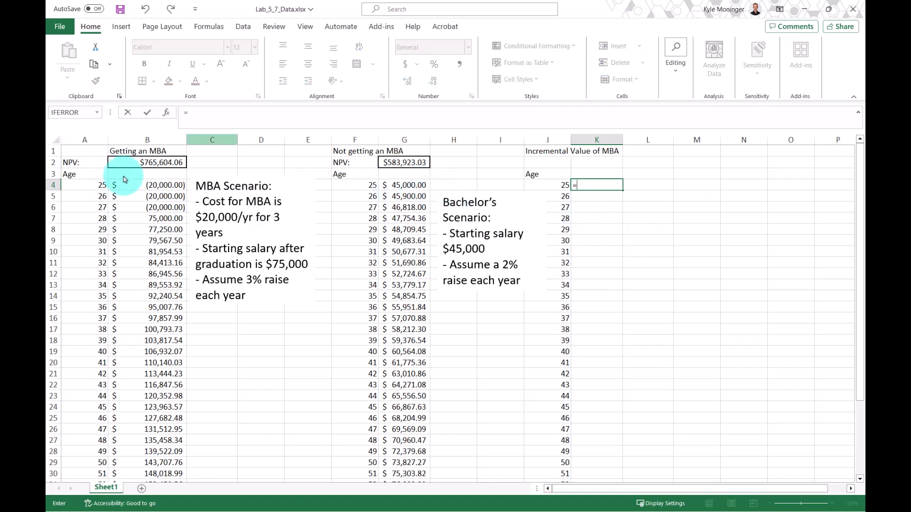
{"action": "left_click", "coordinate": [162, 186]}
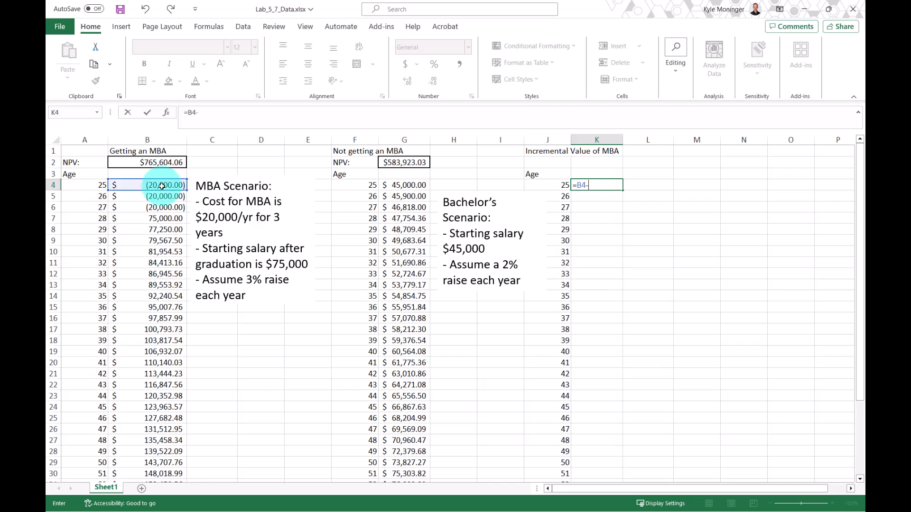
{"action": "type", "text": "-"}
{"action": "left_click", "coordinate": [415, 185]}
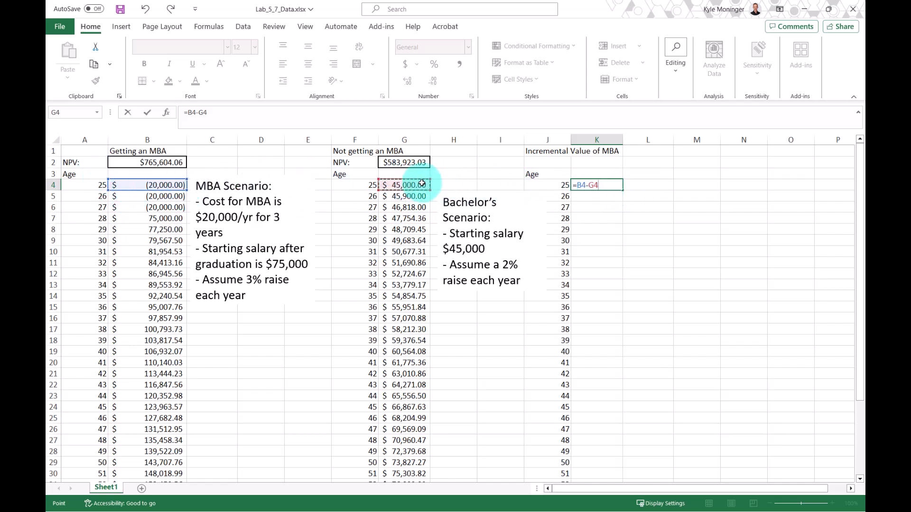
{"action": "key", "text": "Return"}
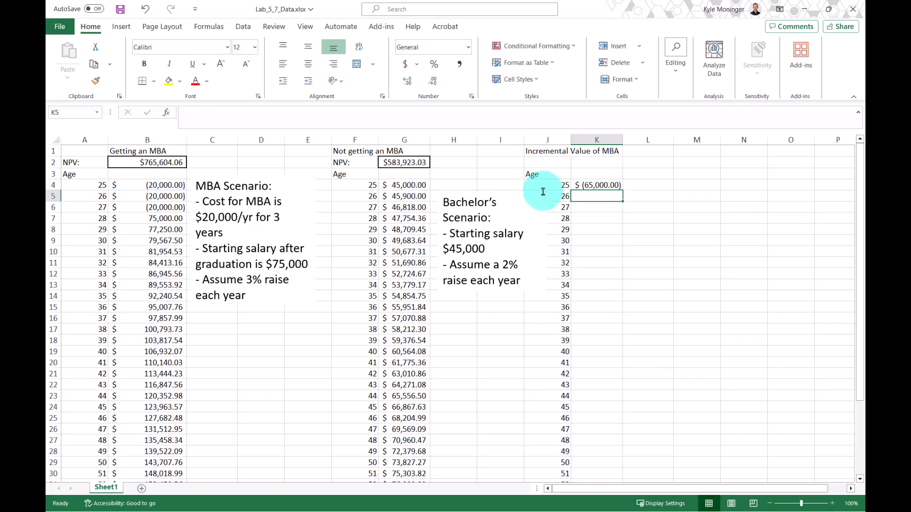
{"action": "left_click", "coordinate": [587, 186]}
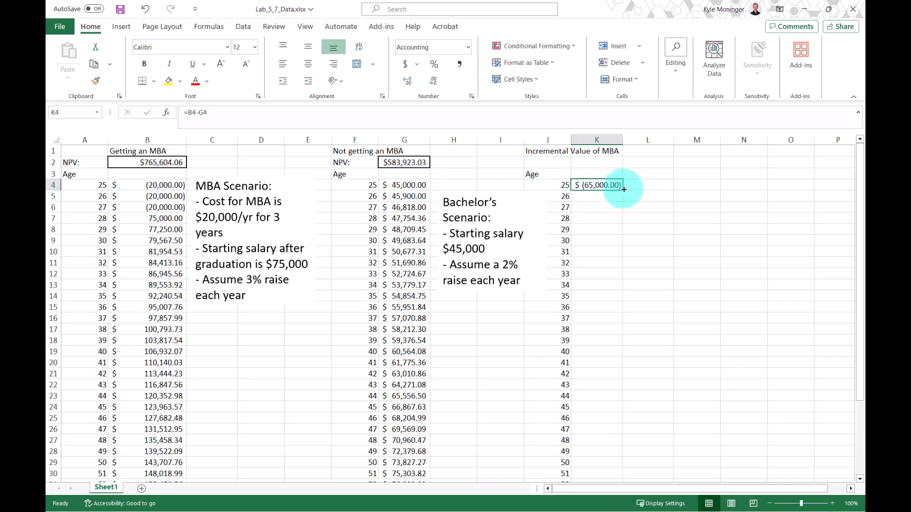
{"action": "double_click", "coordinate": [624, 190]}
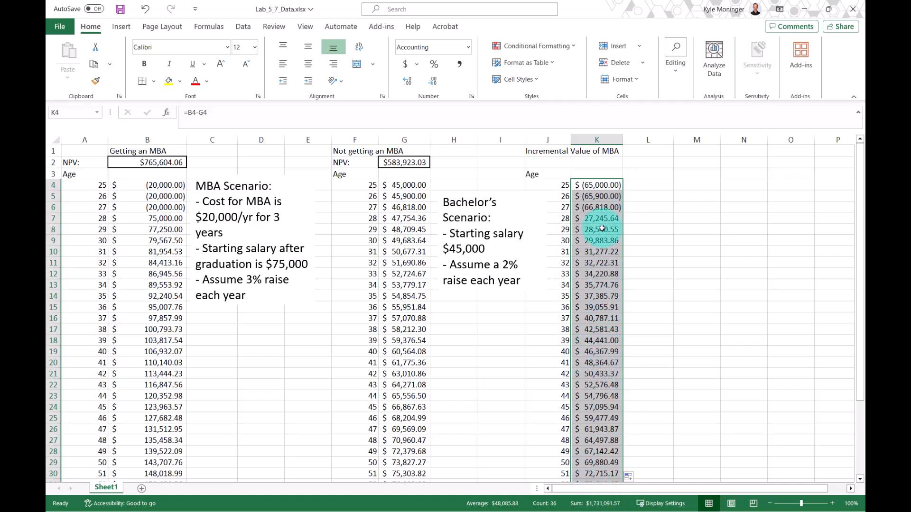
Inspect the incremental value formulas in column K against the matching MBA and bachelor's cells.
{"action": "left_click", "coordinate": [589, 186]}
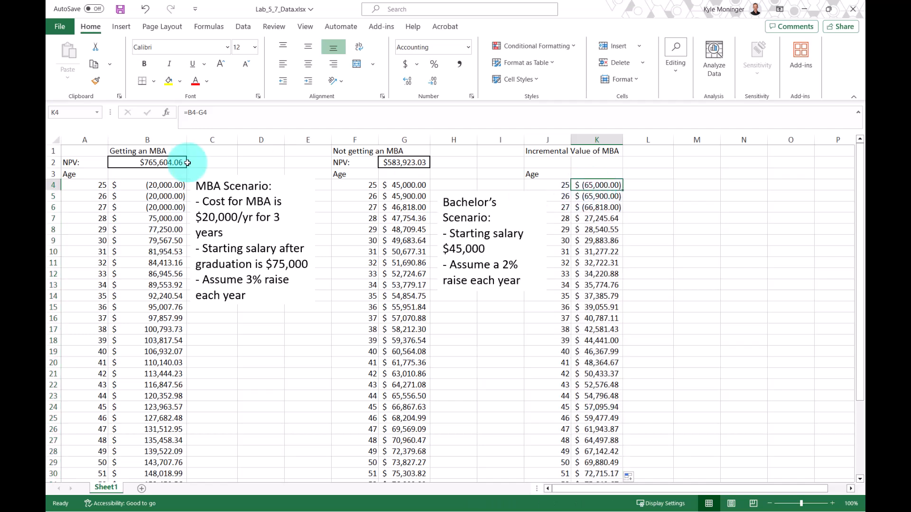
{"action": "left_click", "coordinate": [159, 185]}
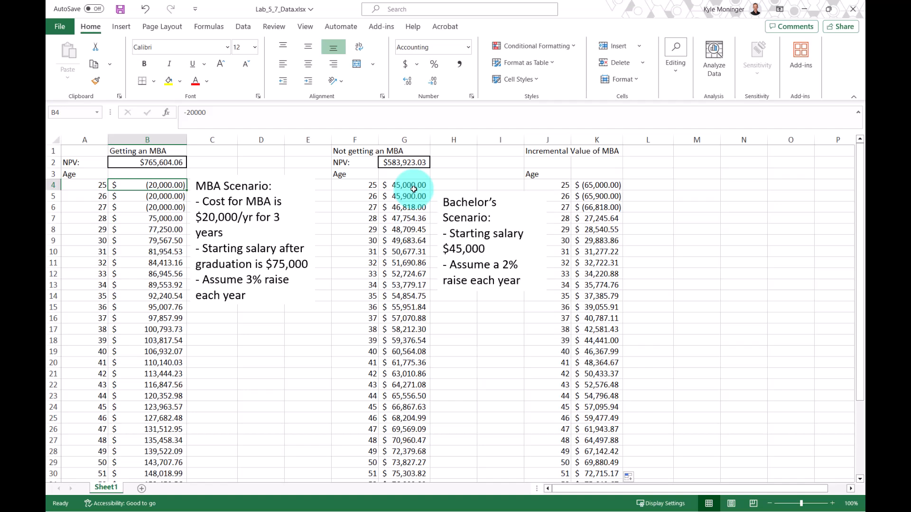
{"action": "left_click", "coordinate": [601, 185]}
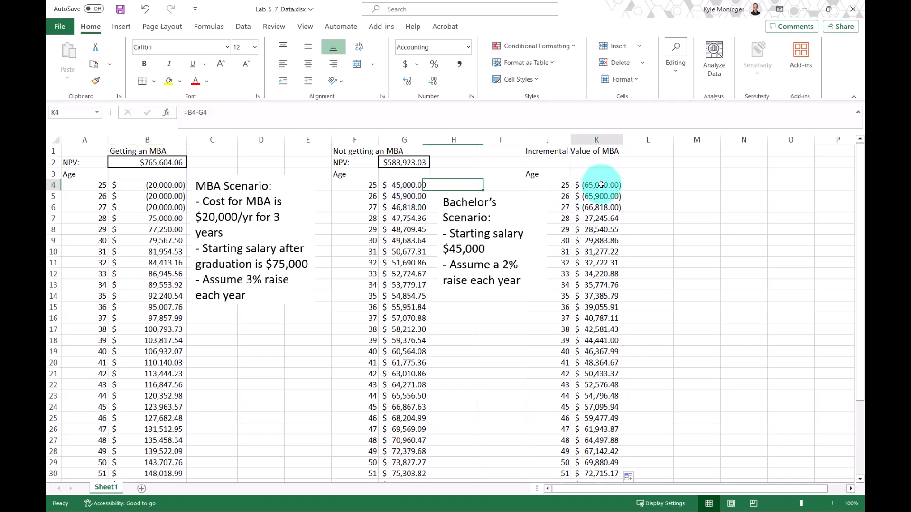
{"action": "left_click", "coordinate": [143, 183]}
{"action": "left_click", "coordinate": [411, 185]}
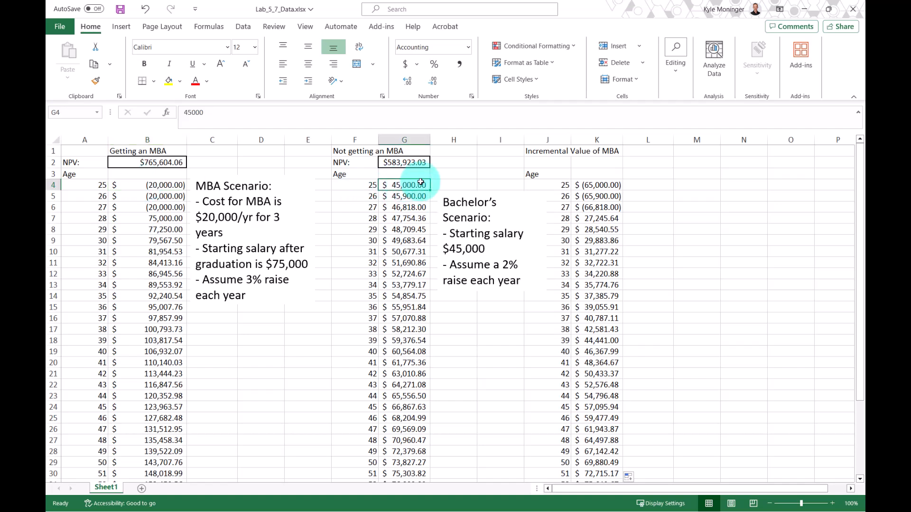
{"action": "left_click", "coordinate": [597, 198]}
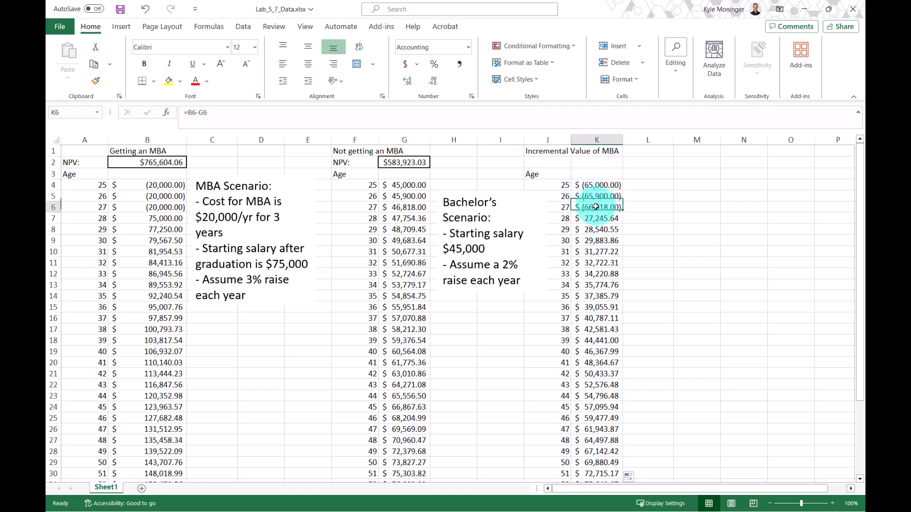
{"action": "left_click", "coordinate": [414, 197]}
{"action": "left_click_drag", "start_coordinate": [414, 197], "coordinate": [413, 207]}
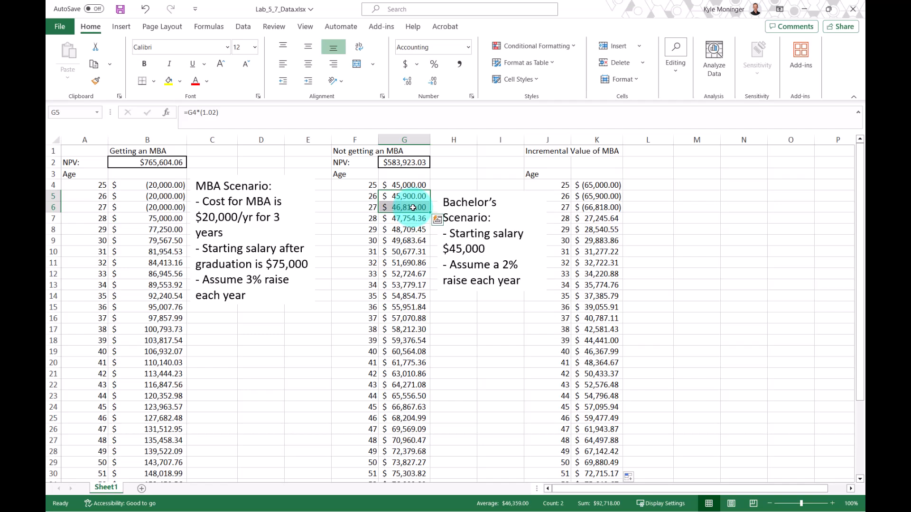
{"action": "left_click", "coordinate": [143, 219]}
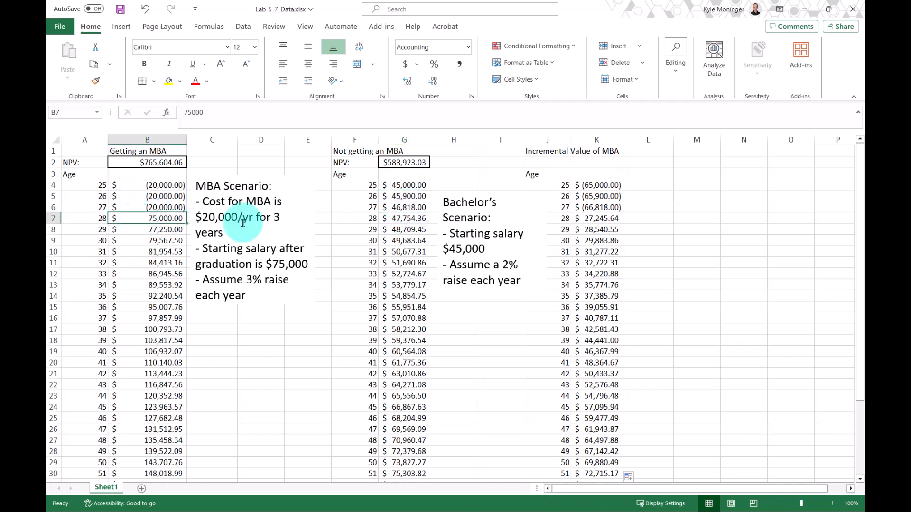
{"action": "left_click", "coordinate": [608, 219]}
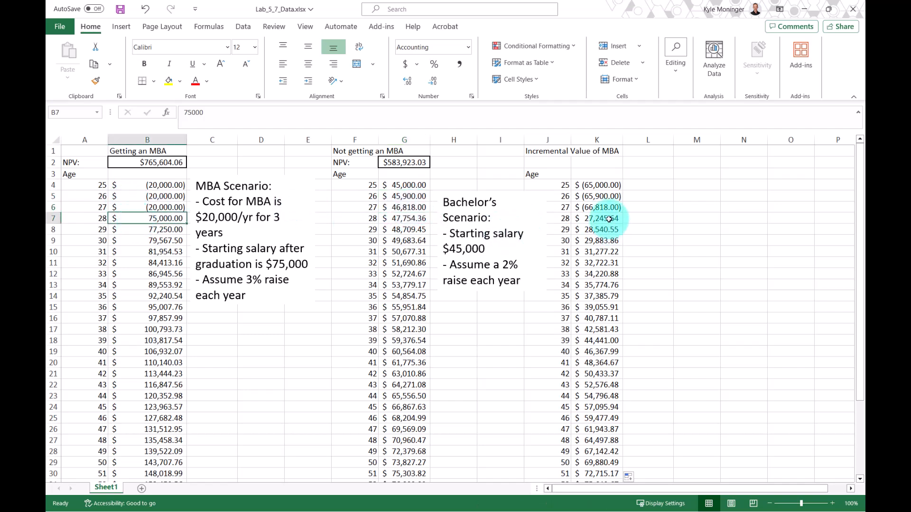
{"action": "left_click", "coordinate": [133, 219]}
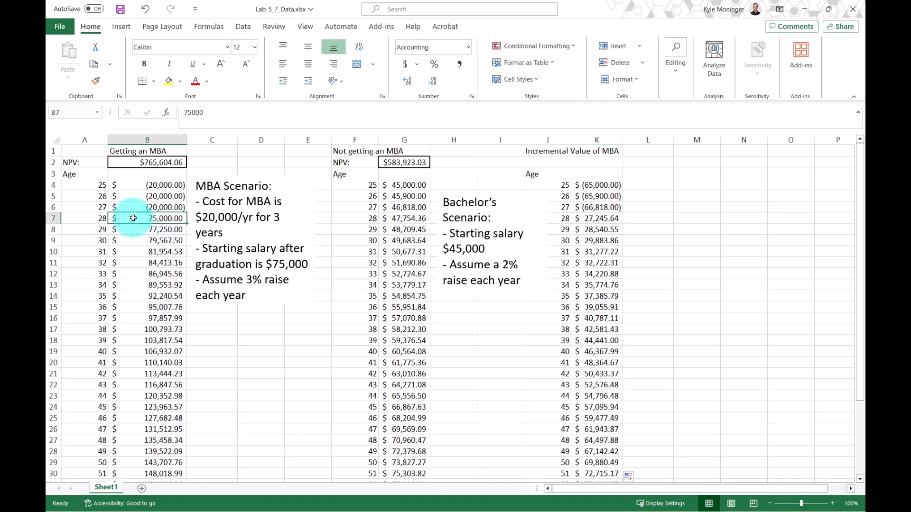
{"action": "left_click", "coordinate": [407, 218]}
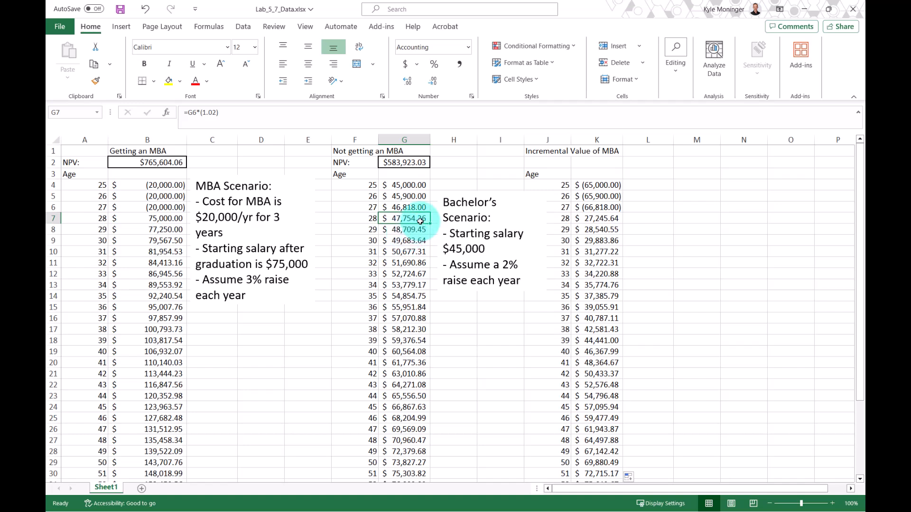
{"action": "left_click", "coordinate": [614, 220]}
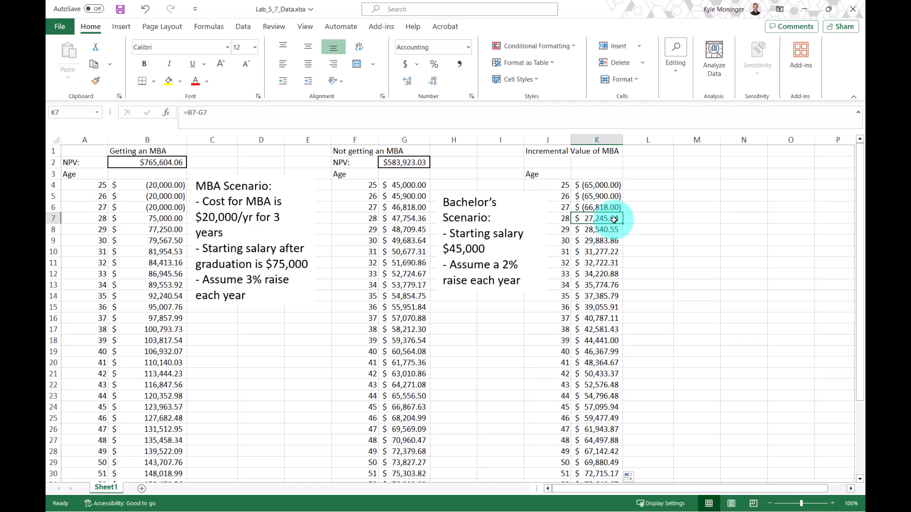
Select the incremental values in K4:K39 and insert the recommended clustered column chart.
{"action": "left_click_drag", "start_coordinate": [606, 220], "coordinate": [596, 392]}
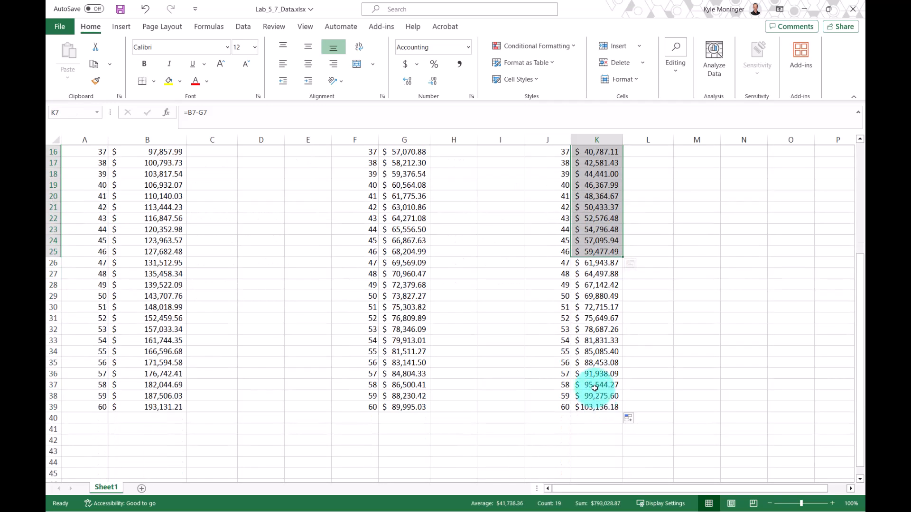
{"action": "scroll", "coordinate": [596, 387], "scroll_direction": "up", "scroll_amount": 5}
{"action": "left_click_drag", "start_coordinate": [598, 185], "coordinate": [602, 459]}
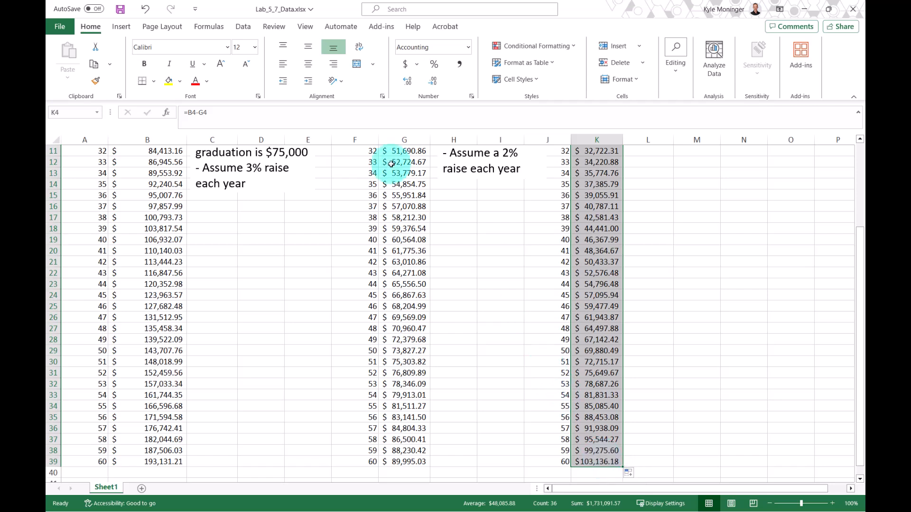
{"action": "left_click", "coordinate": [122, 30]}
{"action": "left_click", "coordinate": [242, 65]}
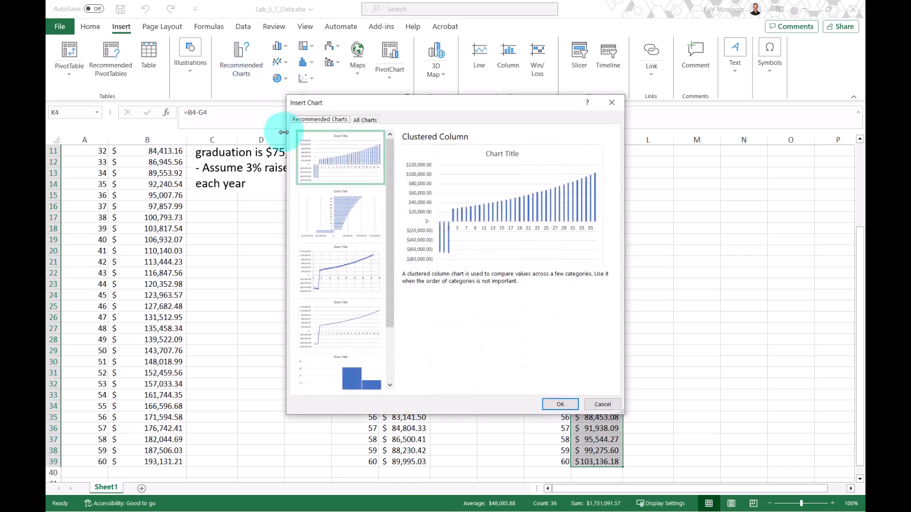
{"action": "left_click", "coordinate": [332, 175]}
{"action": "left_click", "coordinate": [572, 405]}
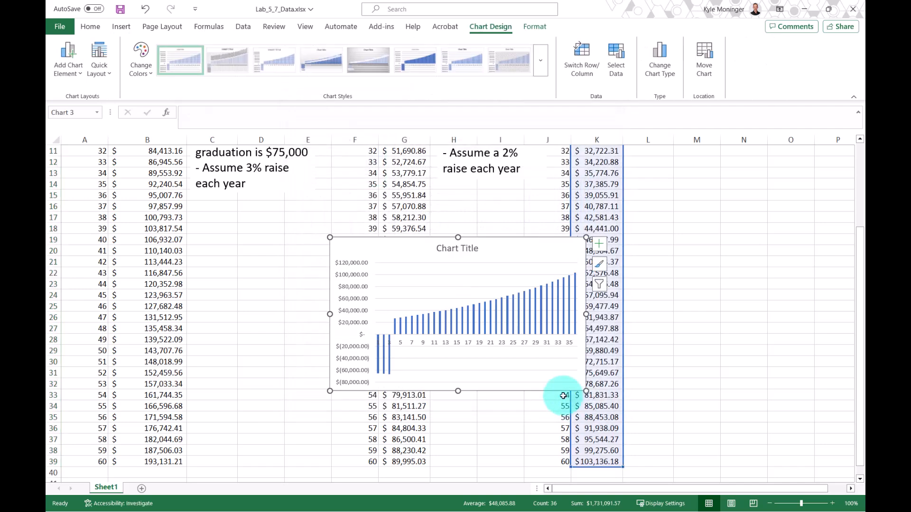
Enlarge the chart and set its title to Incremental Value of Getting an MBA.
{"action": "left_click_drag", "start_coordinate": [589, 240], "coordinate": [679, 172]}
{"action": "double_click", "coordinate": [495, 176]}
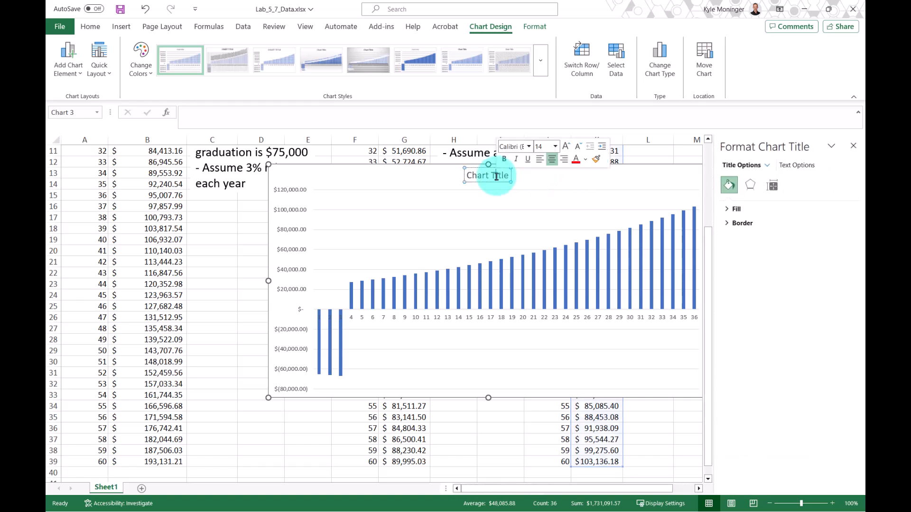
{"action": "triple_click", "coordinate": [496, 177]}
{"action": "type", "text": "Incremental Va"}
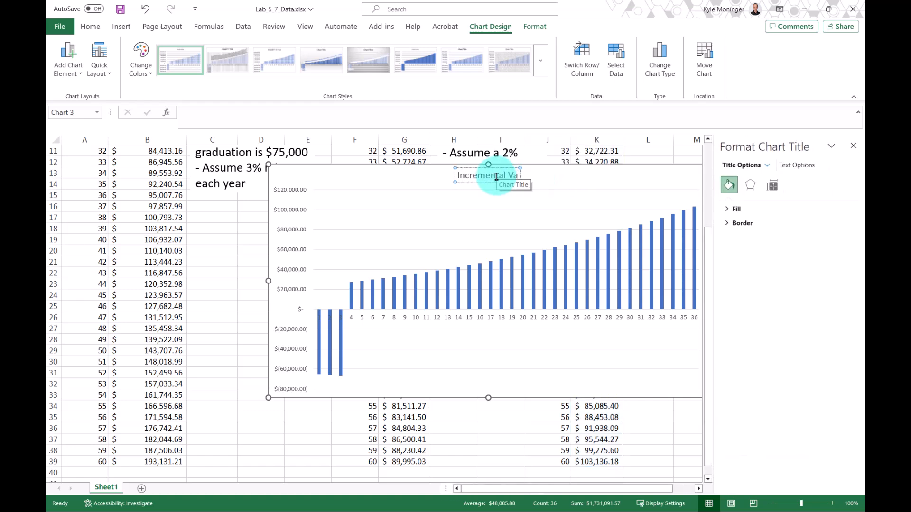
{"action": "type", "text": "lue of Getting an MBA"}
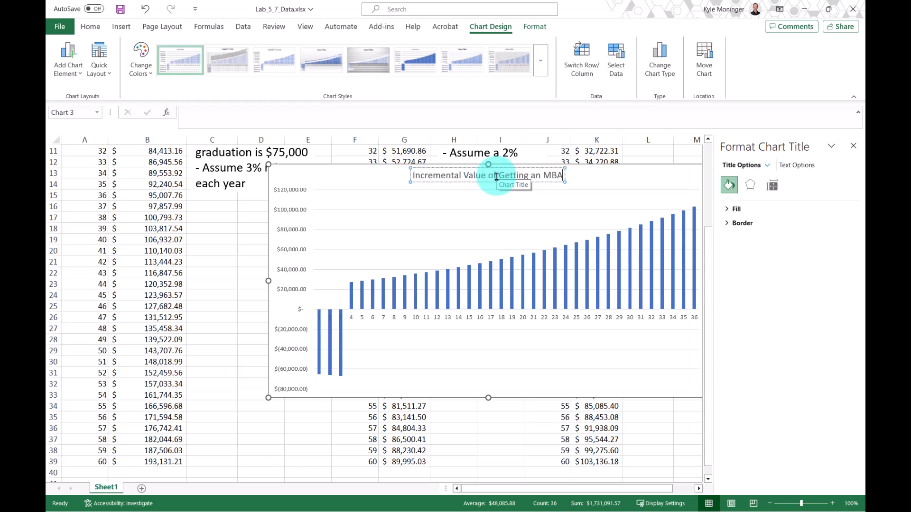
{"action": "left_click", "coordinate": [306, 337]}
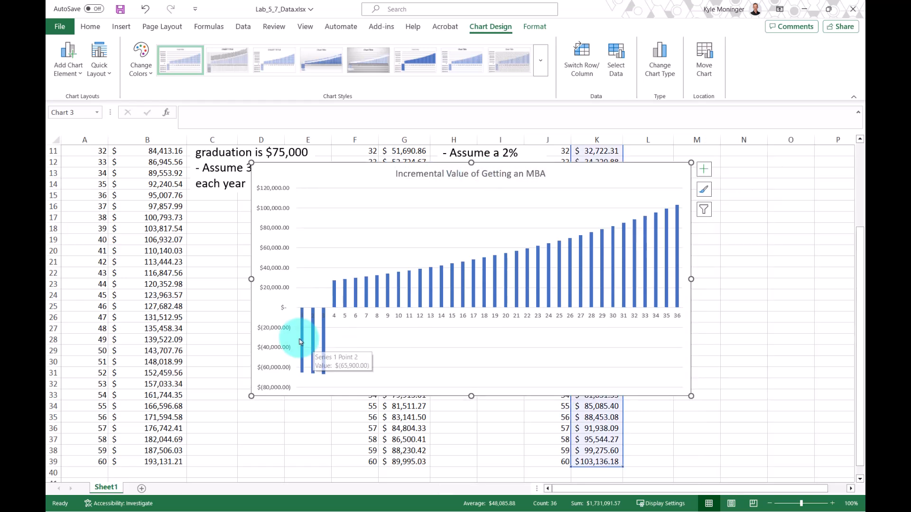
Examine the chart's bar values and the NPV formulas in B2 and G2, including their discount rate.
{"action": "mouse_move", "coordinate": [318, 348]}
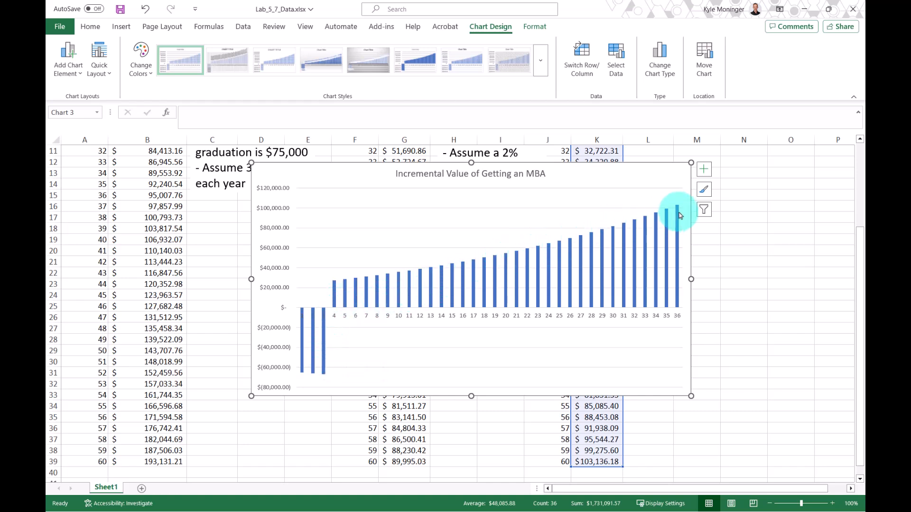
{"action": "mouse_move", "coordinate": [680, 215]}
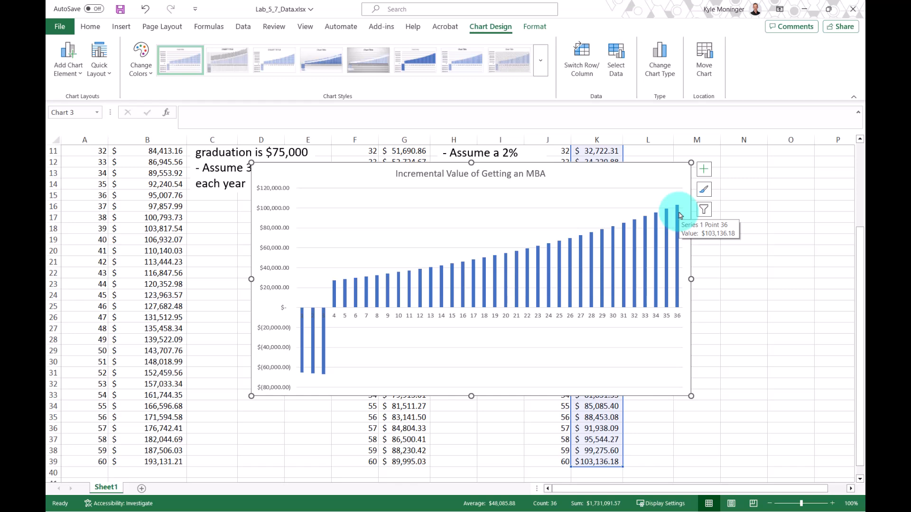
{"action": "scroll", "coordinate": [209, 263], "scroll_direction": "up", "scroll_amount": 4}
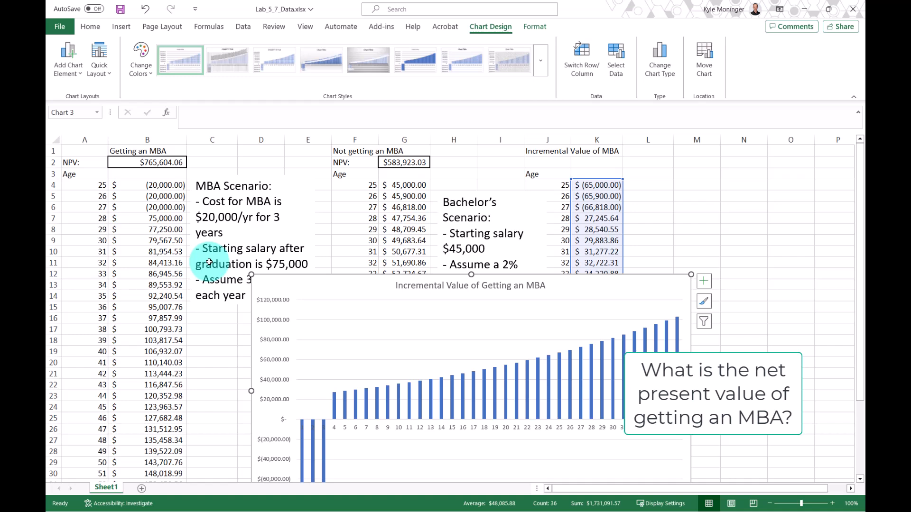
{"action": "left_click", "coordinate": [125, 161]}
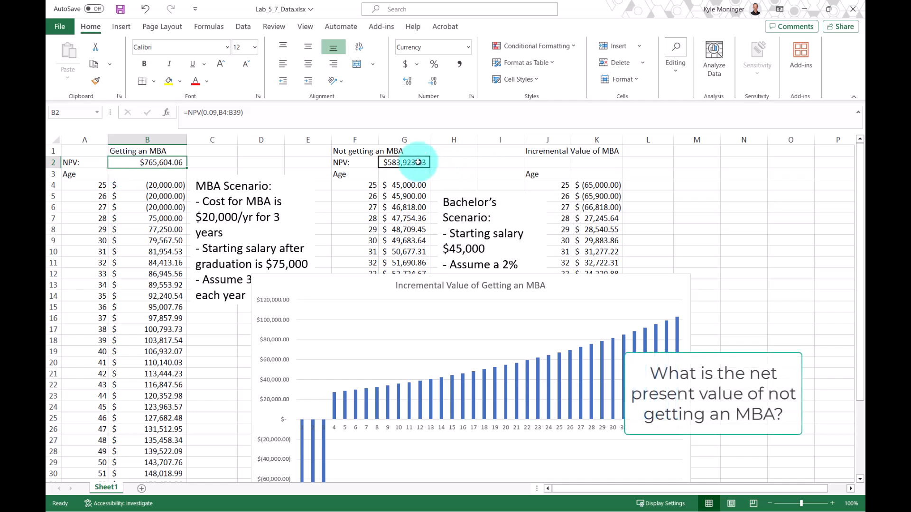
{"action": "left_click", "coordinate": [406, 161]}
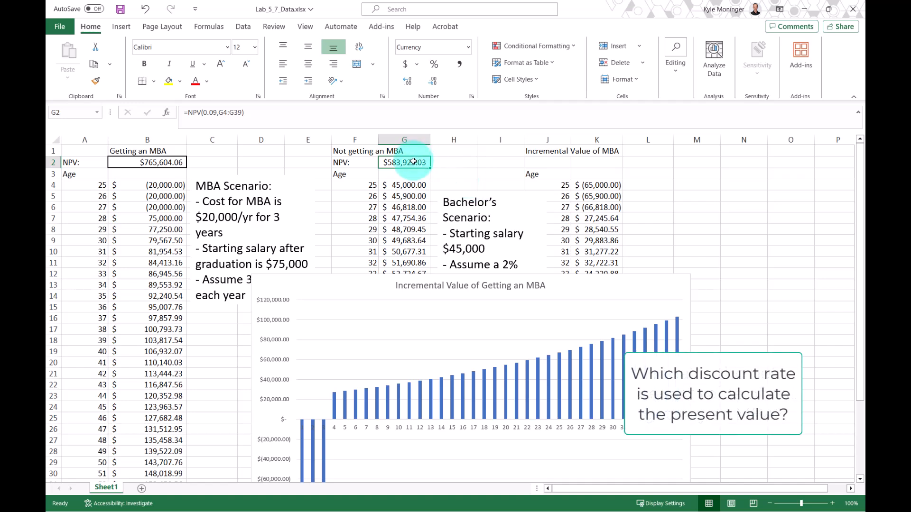
{"action": "left_click", "coordinate": [216, 112]}
{"action": "left_click_drag", "start_coordinate": [215, 112], "coordinate": [204, 113]}
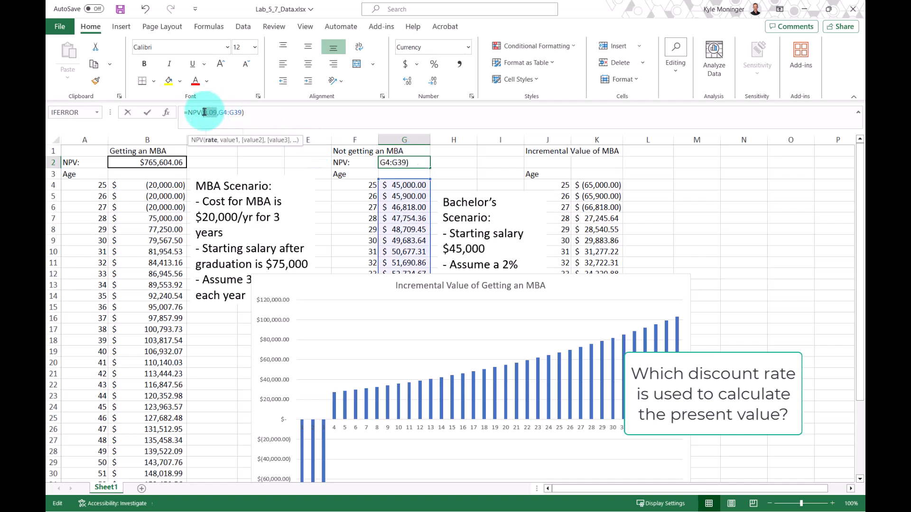
{"action": "key", "text": "Return"}
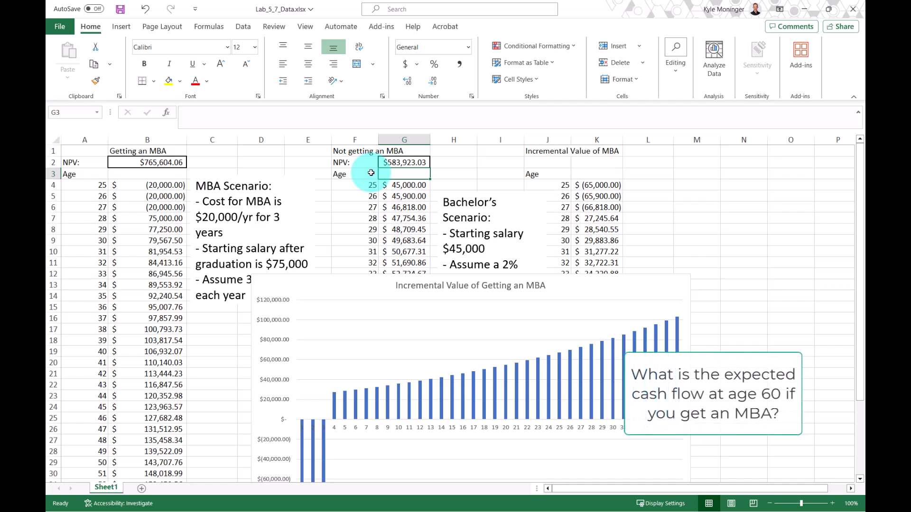
Check the MBA cash flow at age 60 and the bachelor's cash flow at age 57.
{"action": "left_click", "coordinate": [179, 298]}
{"action": "key", "text": "ctrl+Down"}
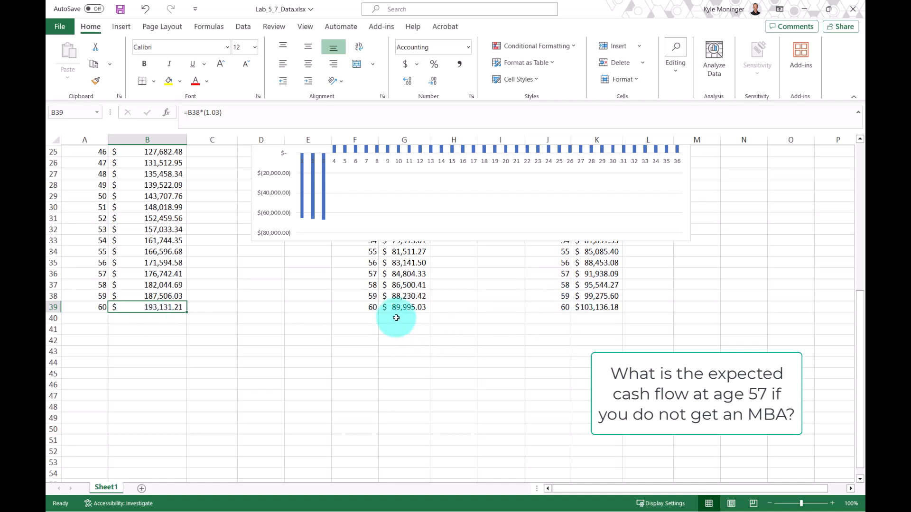
{"action": "left_click", "coordinate": [364, 277]}
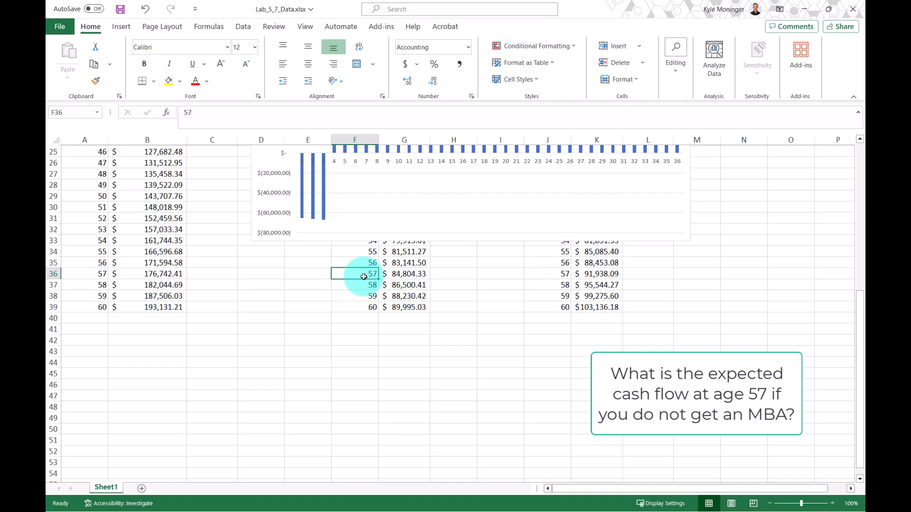
{"action": "left_click", "coordinate": [407, 274]}
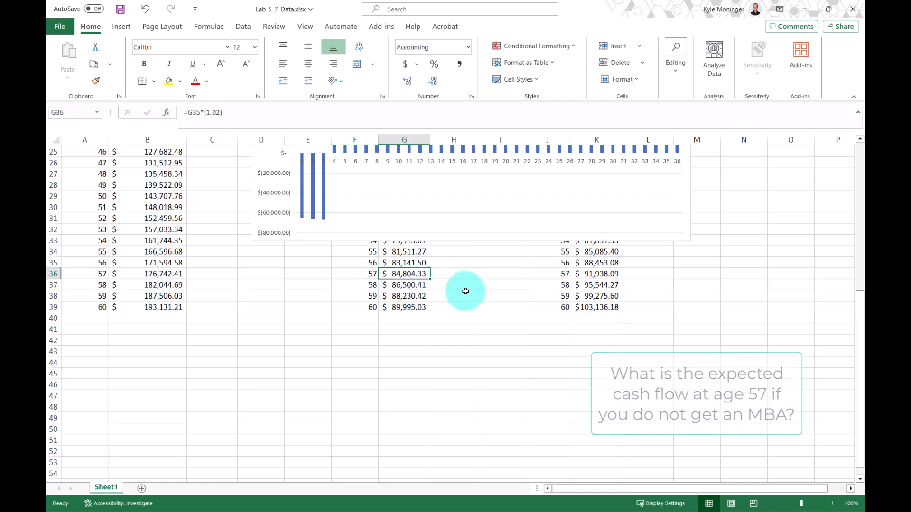